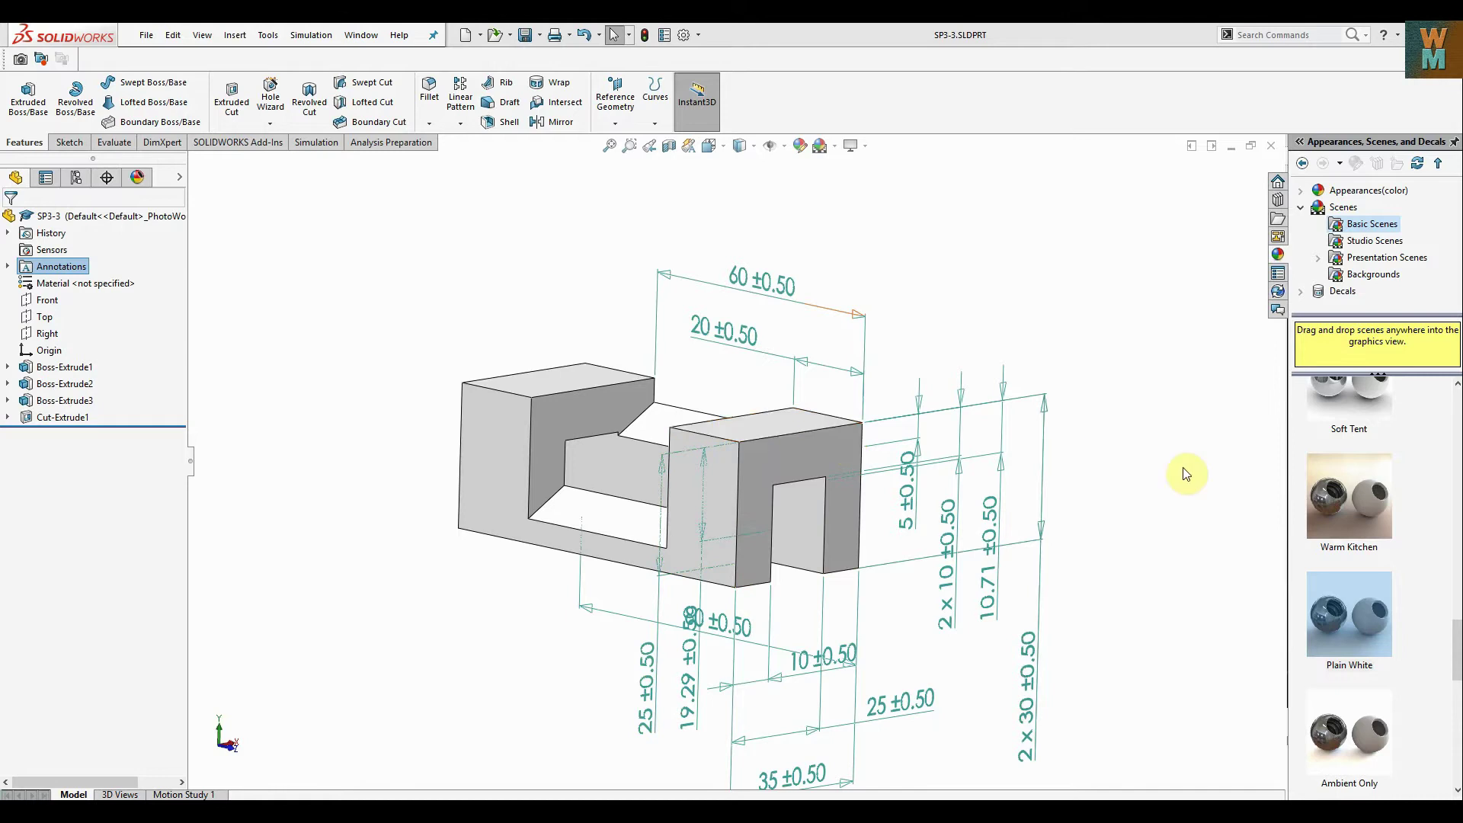
# Create a new part document from the part template.
pyautogui.moveTo(1108, 483)
pyautogui.mouseDown(button='middle')
pyautogui.moveTo(1051, 473)
pyautogui.moveTo(1117, 477)
pyautogui.moveTo(1054, 431)
pyautogui.moveTo(1084, 467)
pyautogui.moveTo(1082, 505)
pyautogui.moveTo(1071, 500)
pyautogui.moveTo(1104, 480)
pyautogui.moveTo(1081, 467)
pyautogui.moveTo(1084, 487)
pyautogui.mouseUp(button='middle')
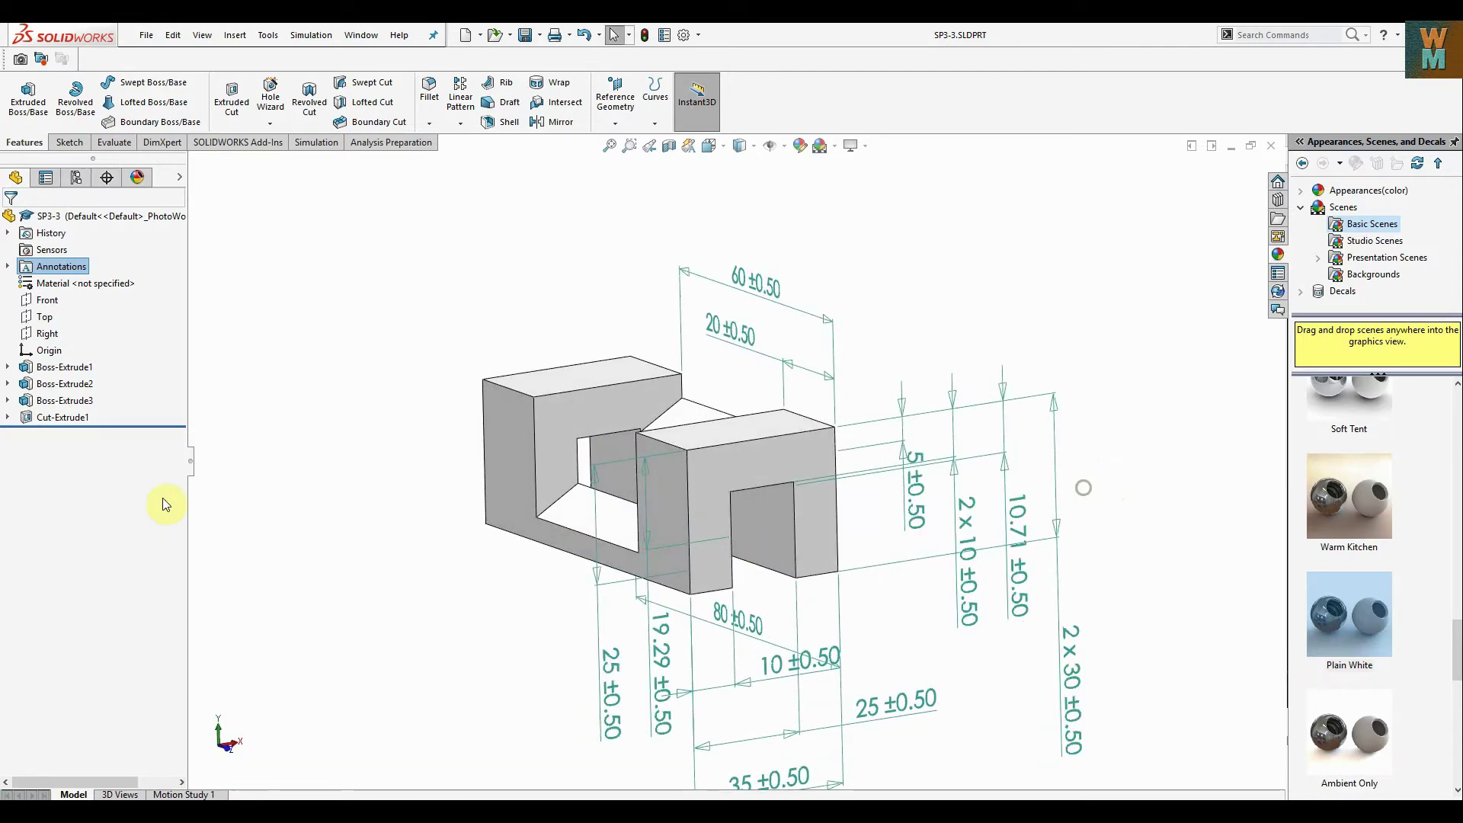
pyautogui.click(145, 35)
pyautogui.click(163, 56)
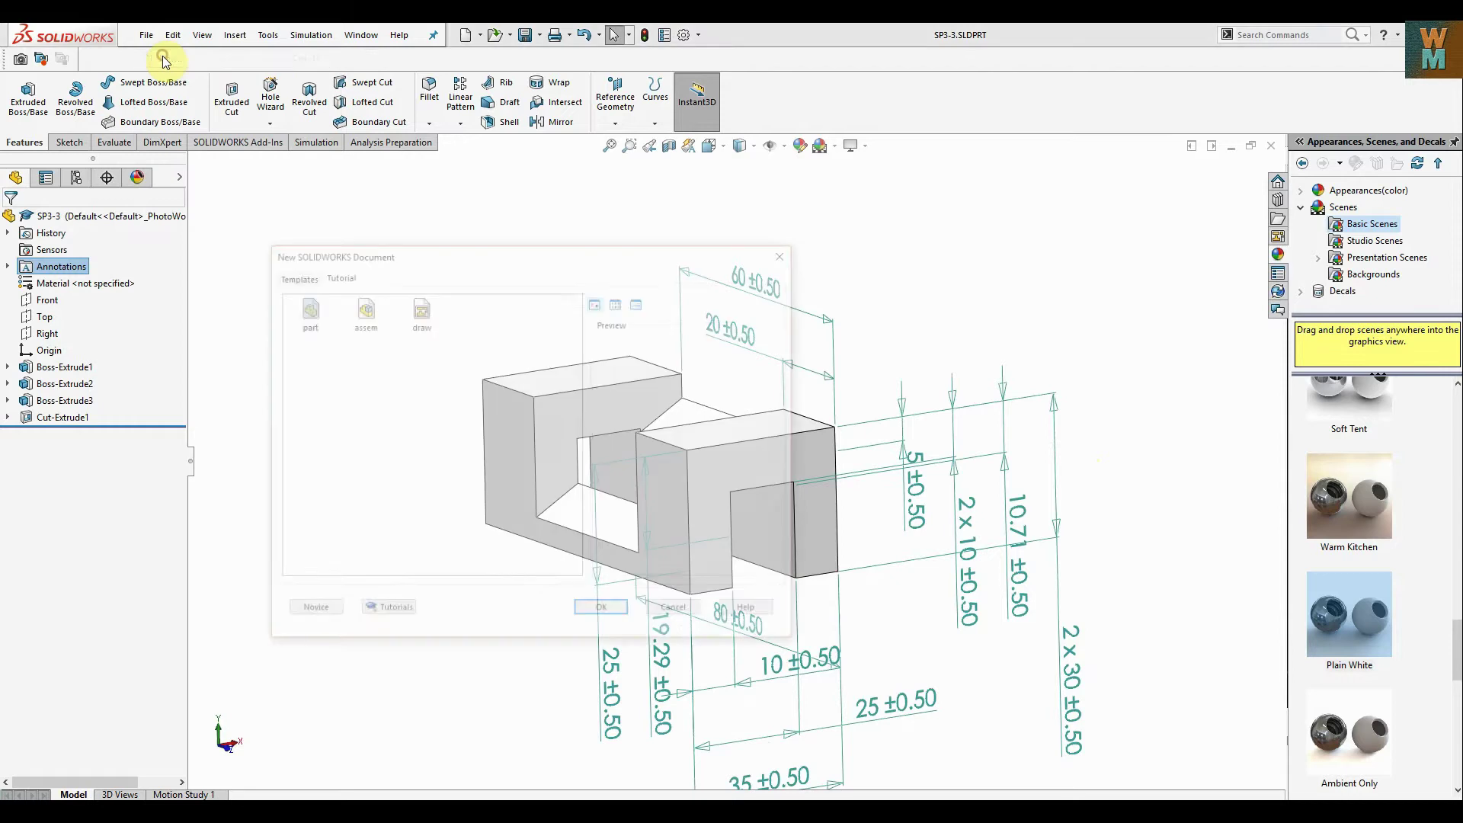
pyautogui.click(305, 311)
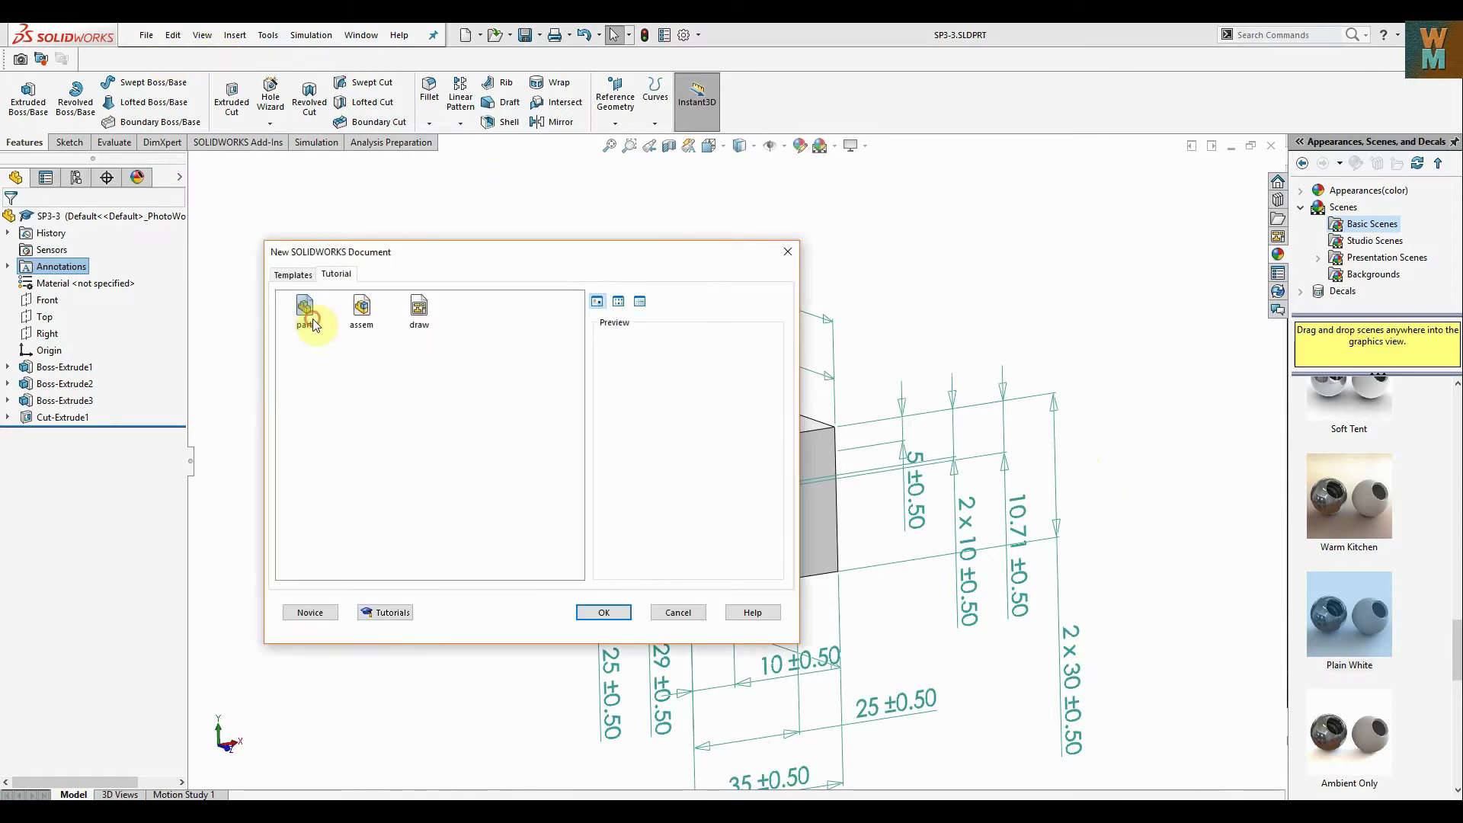
pyautogui.click(597, 613)
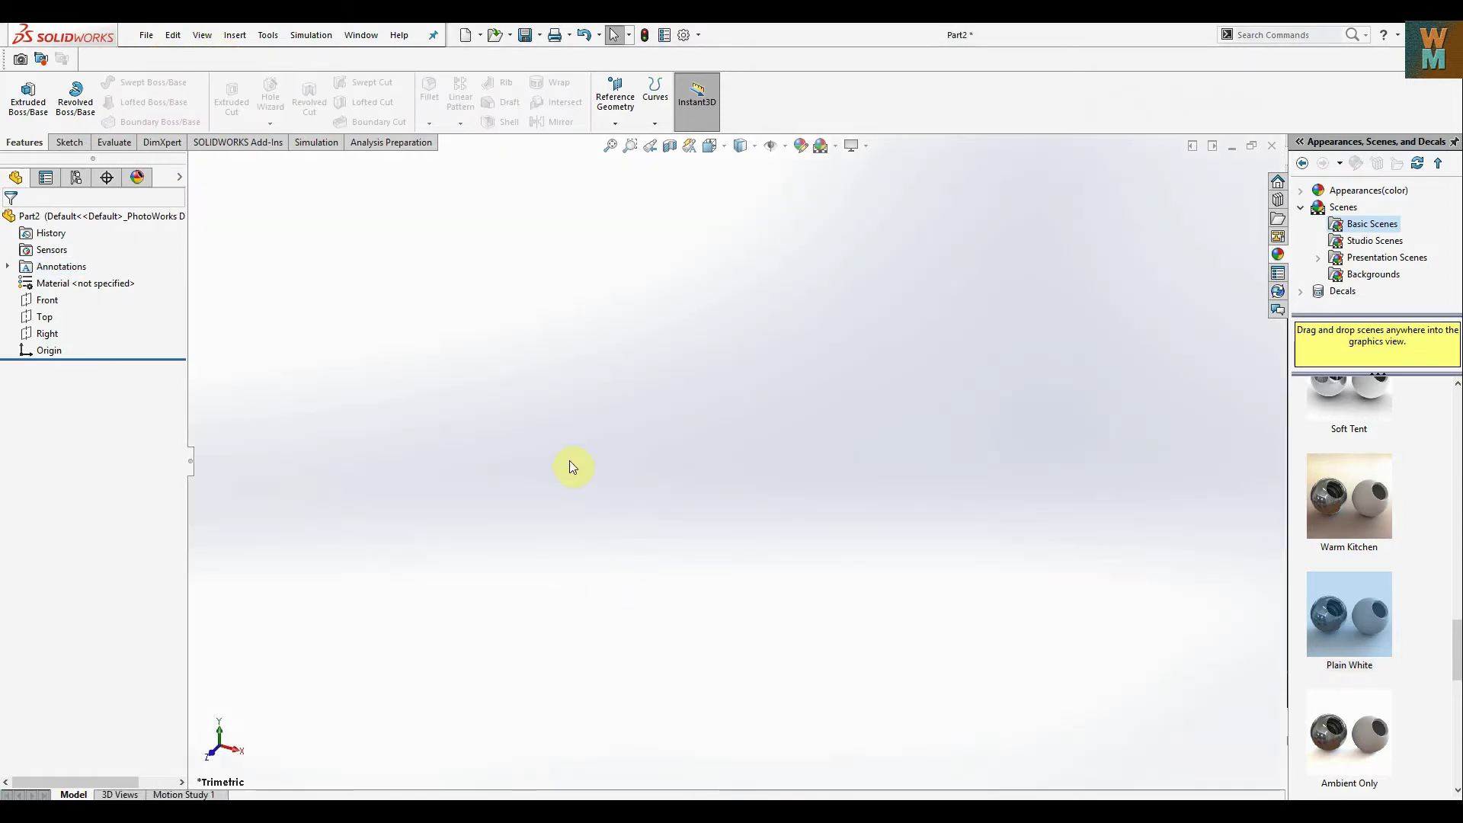
# Start a sketch on the Right plane and check the profile shape against the dimensioned reference model SP3-3.
pyautogui.click(68, 142)
pyautogui.click(31, 106)
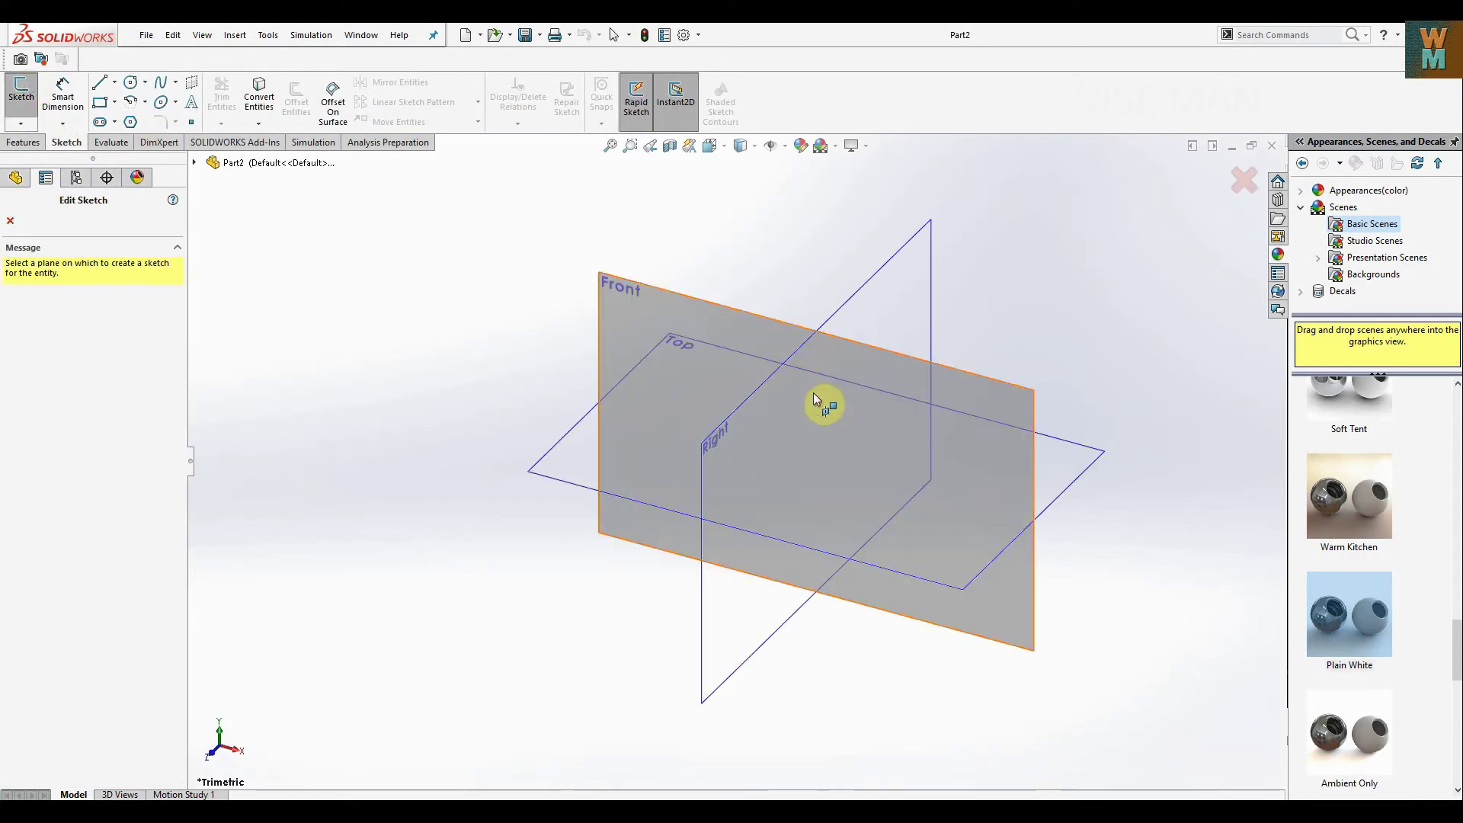
pyautogui.click(713, 570)
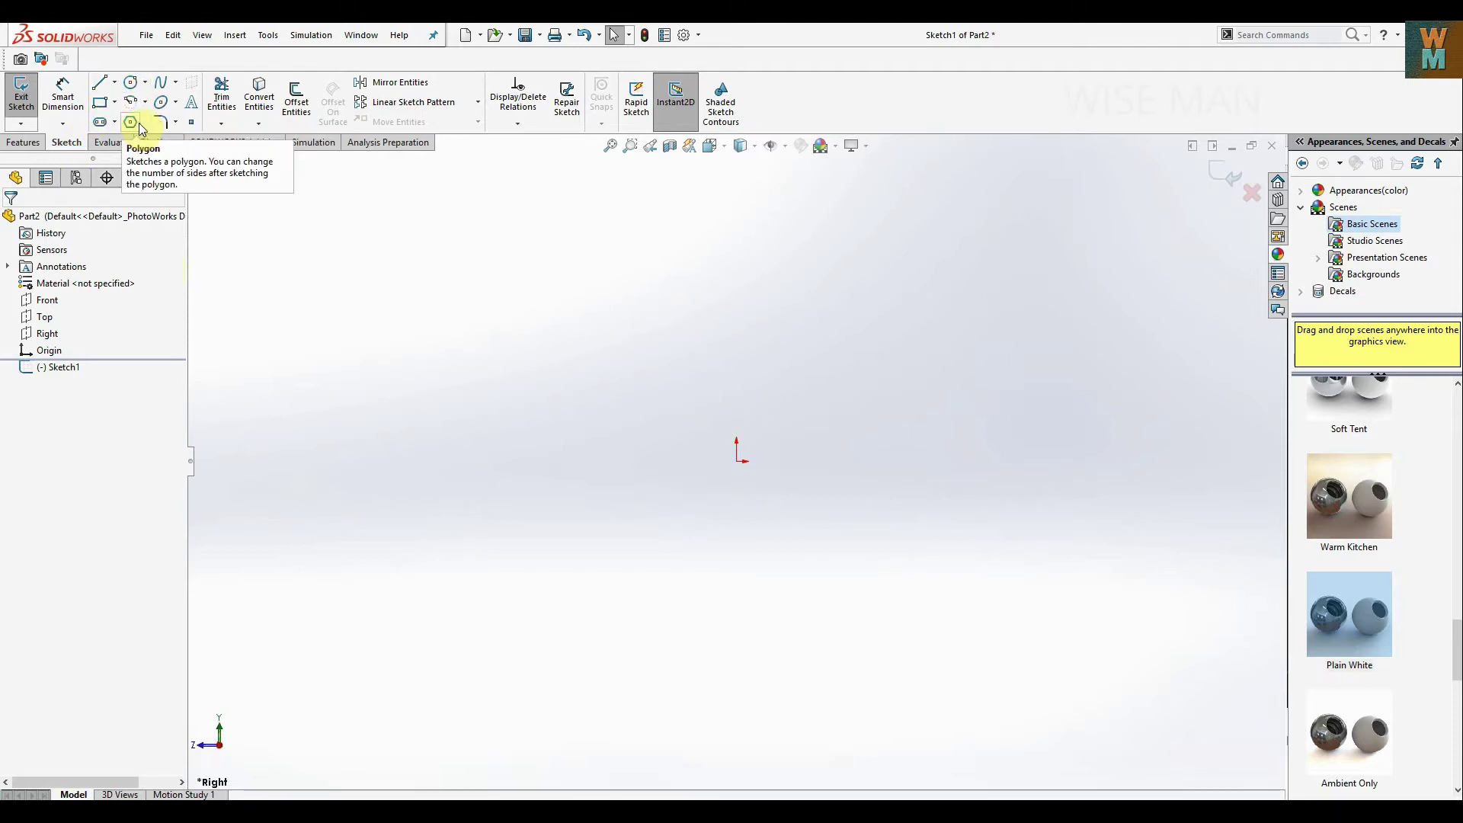
pyautogui.moveTo(578, 811)
pyautogui.click(559, 764)
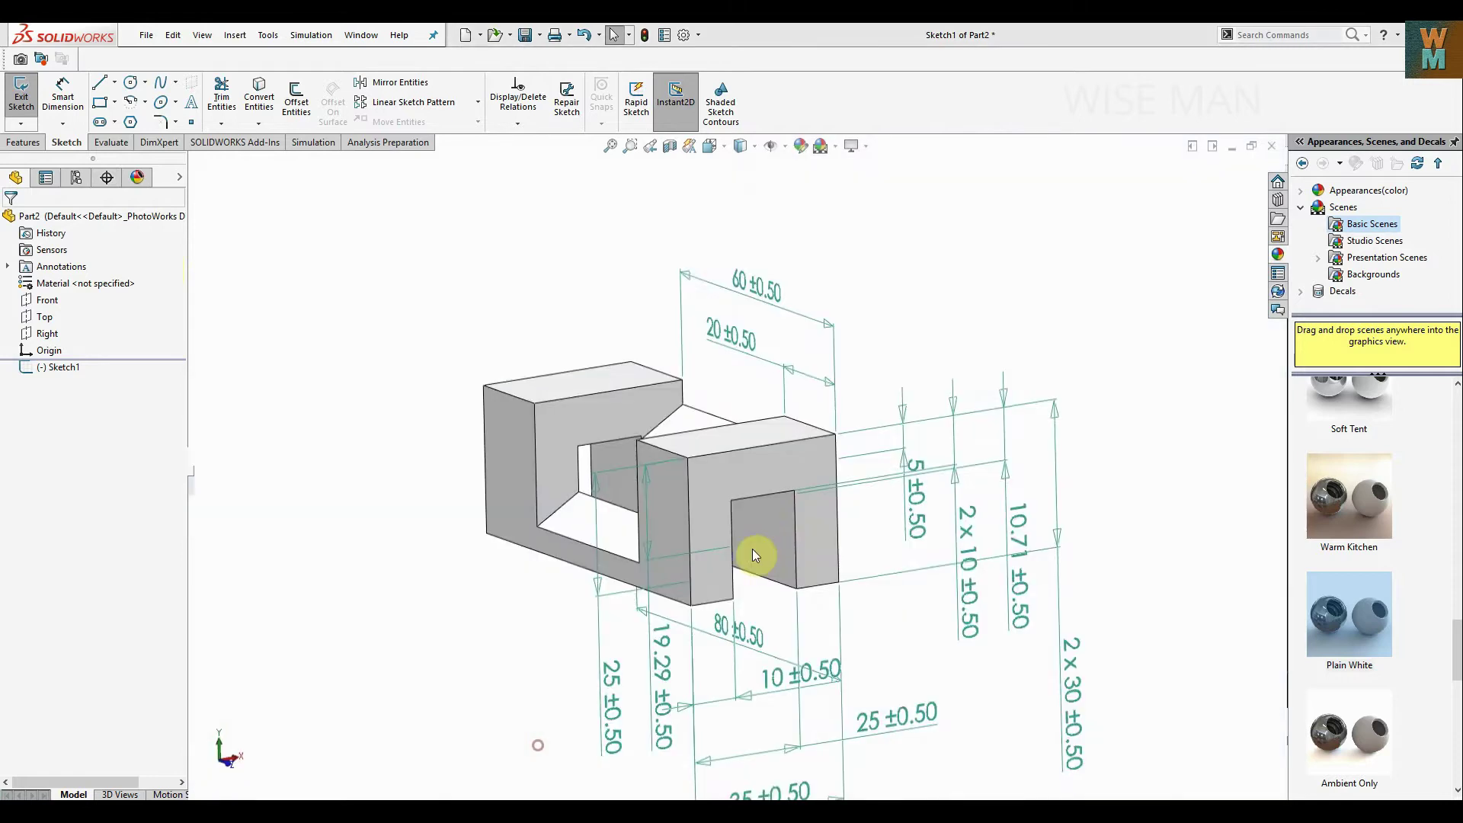
pyautogui.moveTo(581, 810)
pyautogui.click(685, 762)
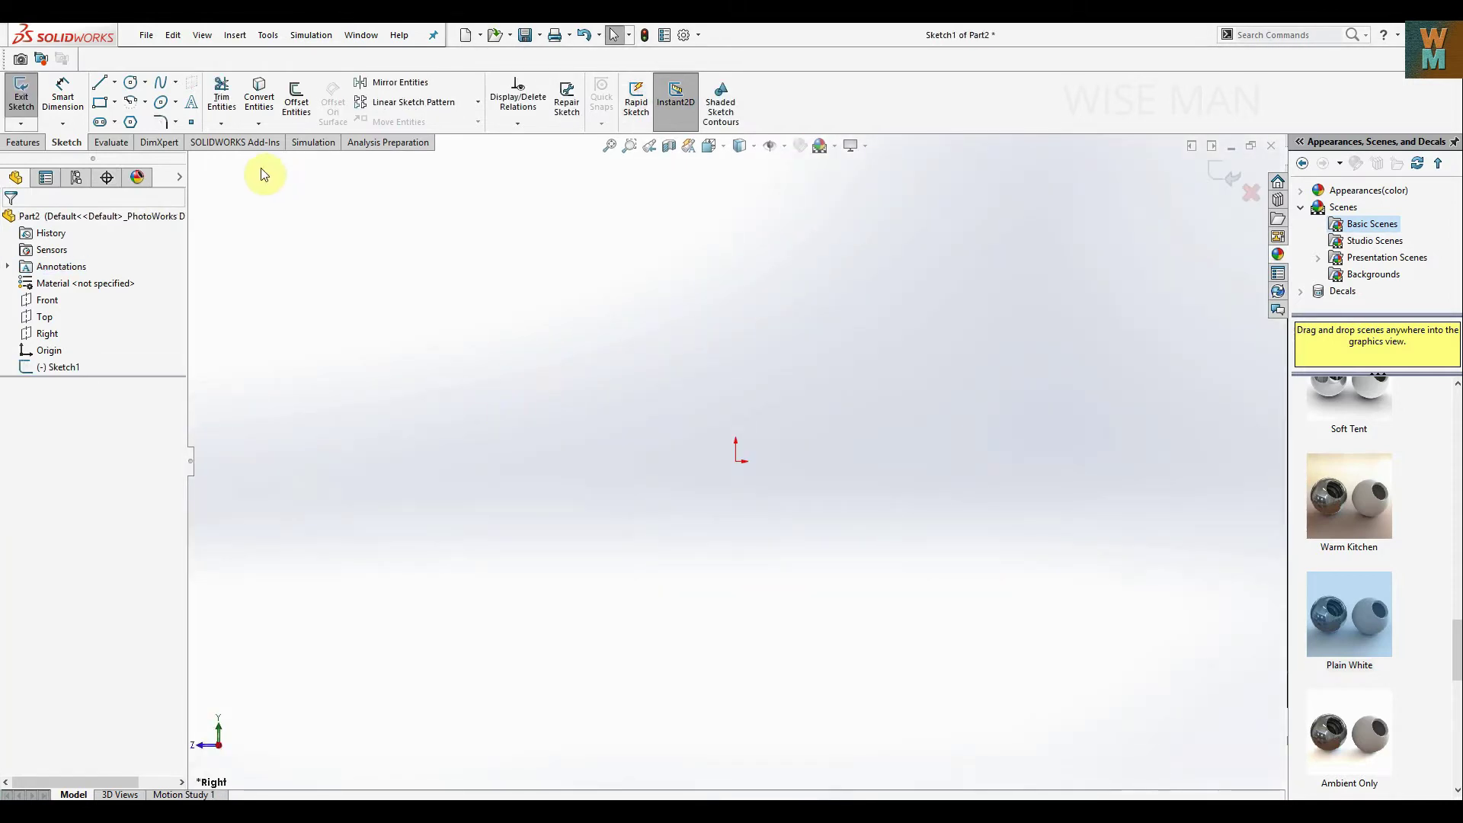
# Sketch a closed four-sided profile from the origin: a vertical line about 10 mm high, a horizontal base, a taller vertical side and a sloping top.
pyautogui.click(100, 83)
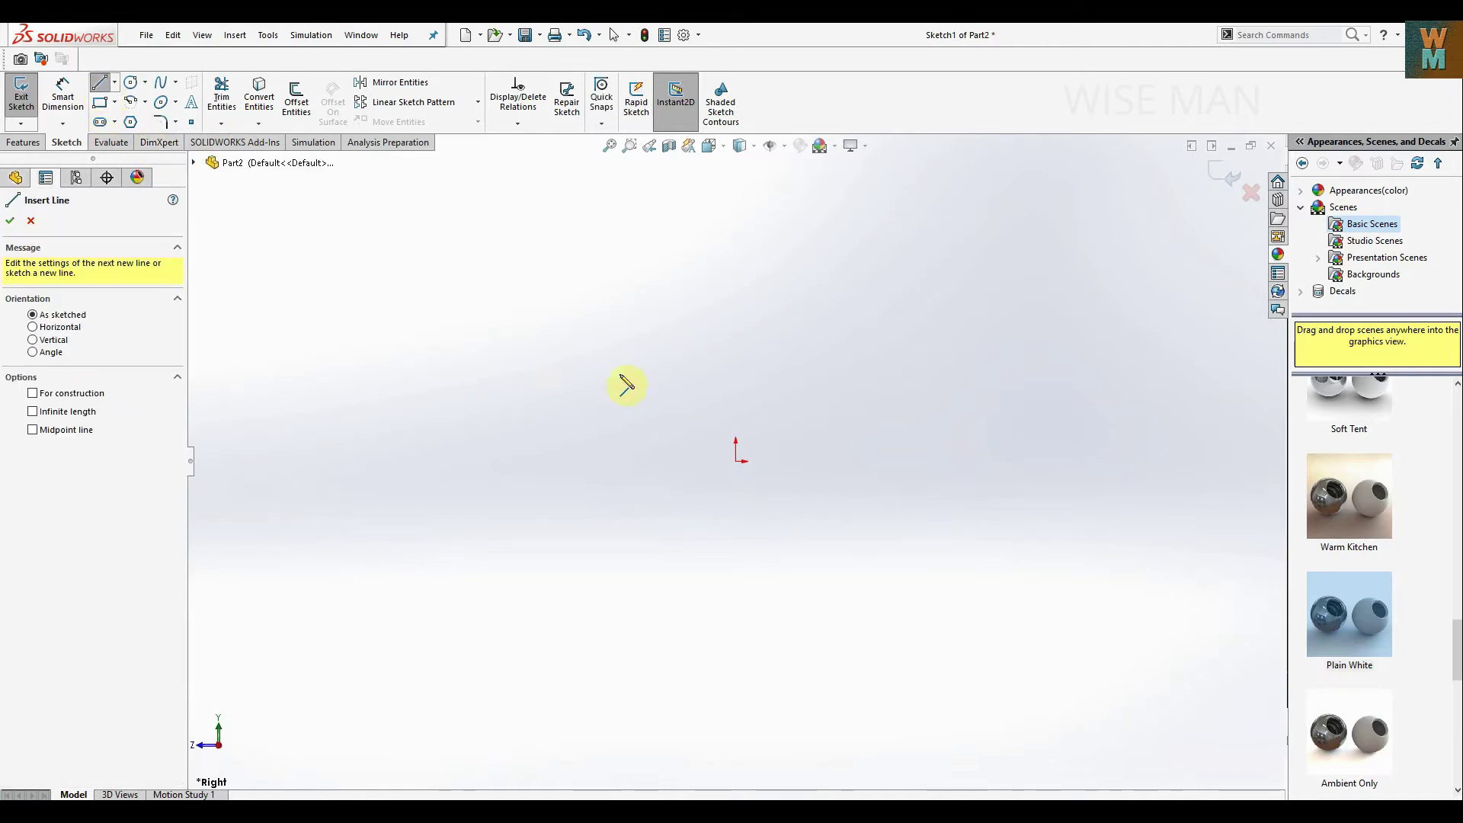
pyautogui.moveTo(736, 461); pyautogui.dragTo(737, 420)
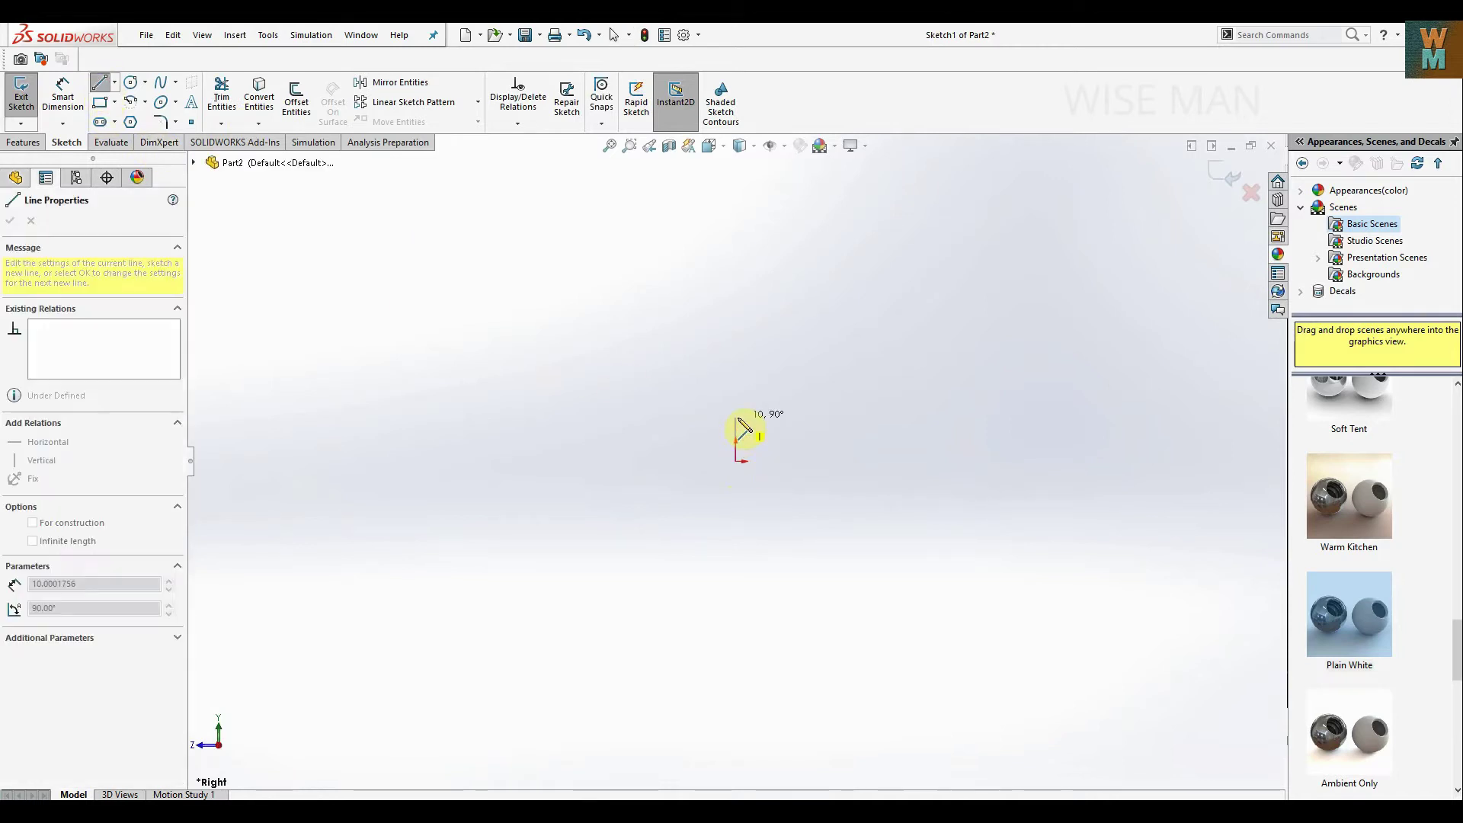
pyautogui.rightClick(734, 370)
pyautogui.click(751, 379)
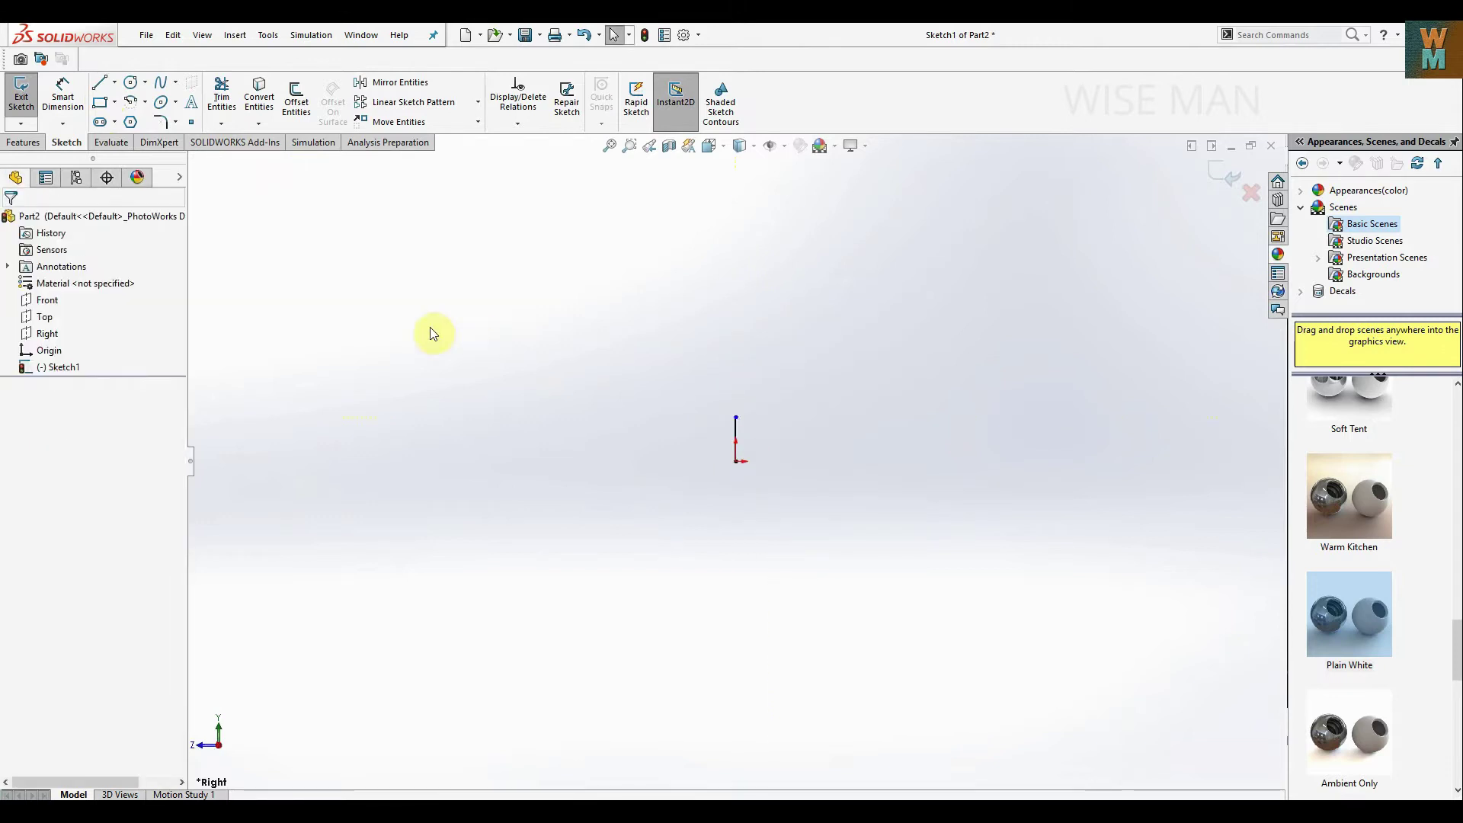
pyautogui.press('l')
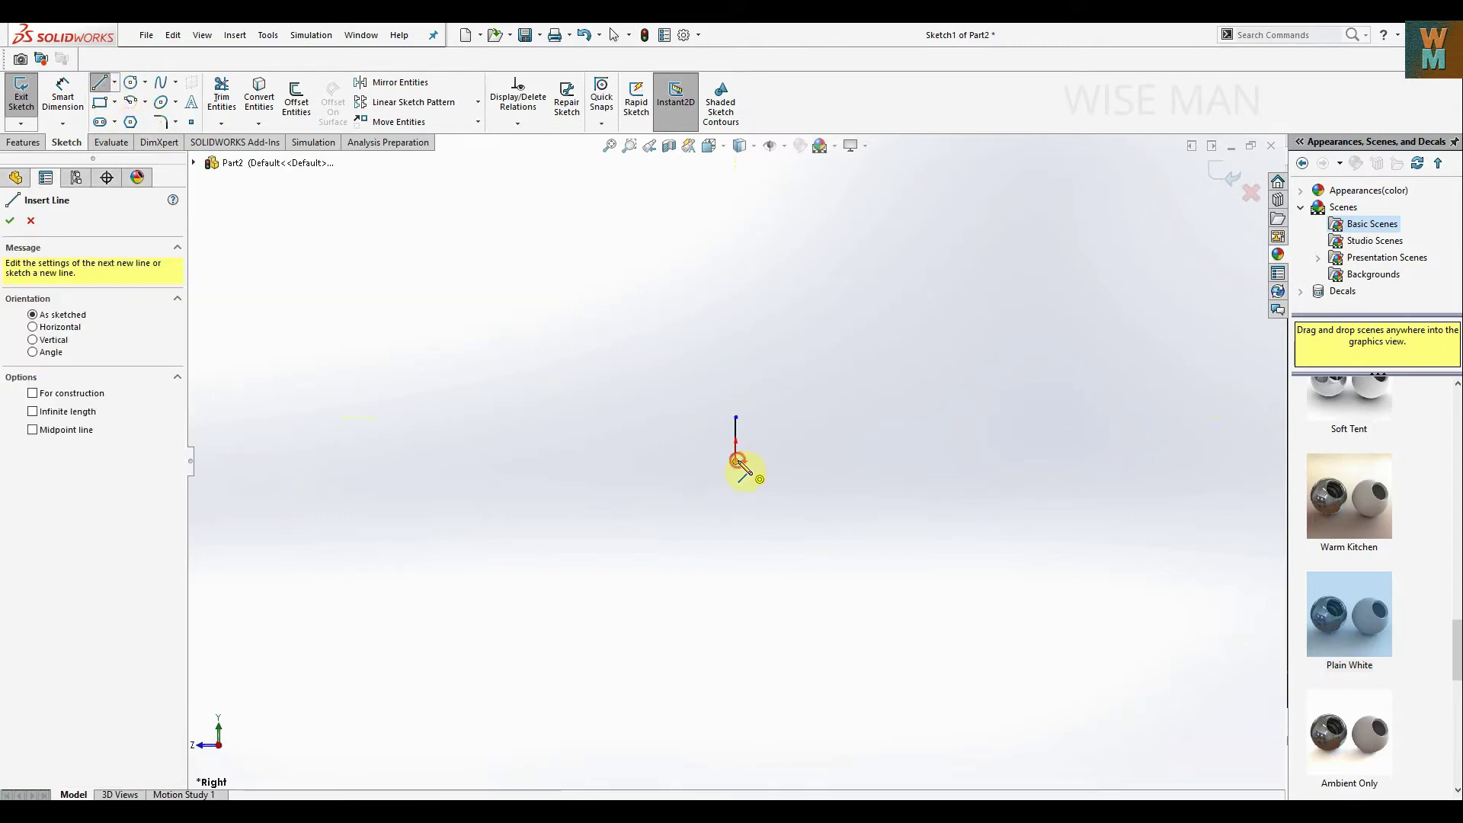
pyautogui.click(736, 461)
pyautogui.click(950, 461)
pyautogui.click(949, 298)
pyautogui.click(734, 416)
pyautogui.rightClick(612, 326)
pyautogui.click(619, 337)
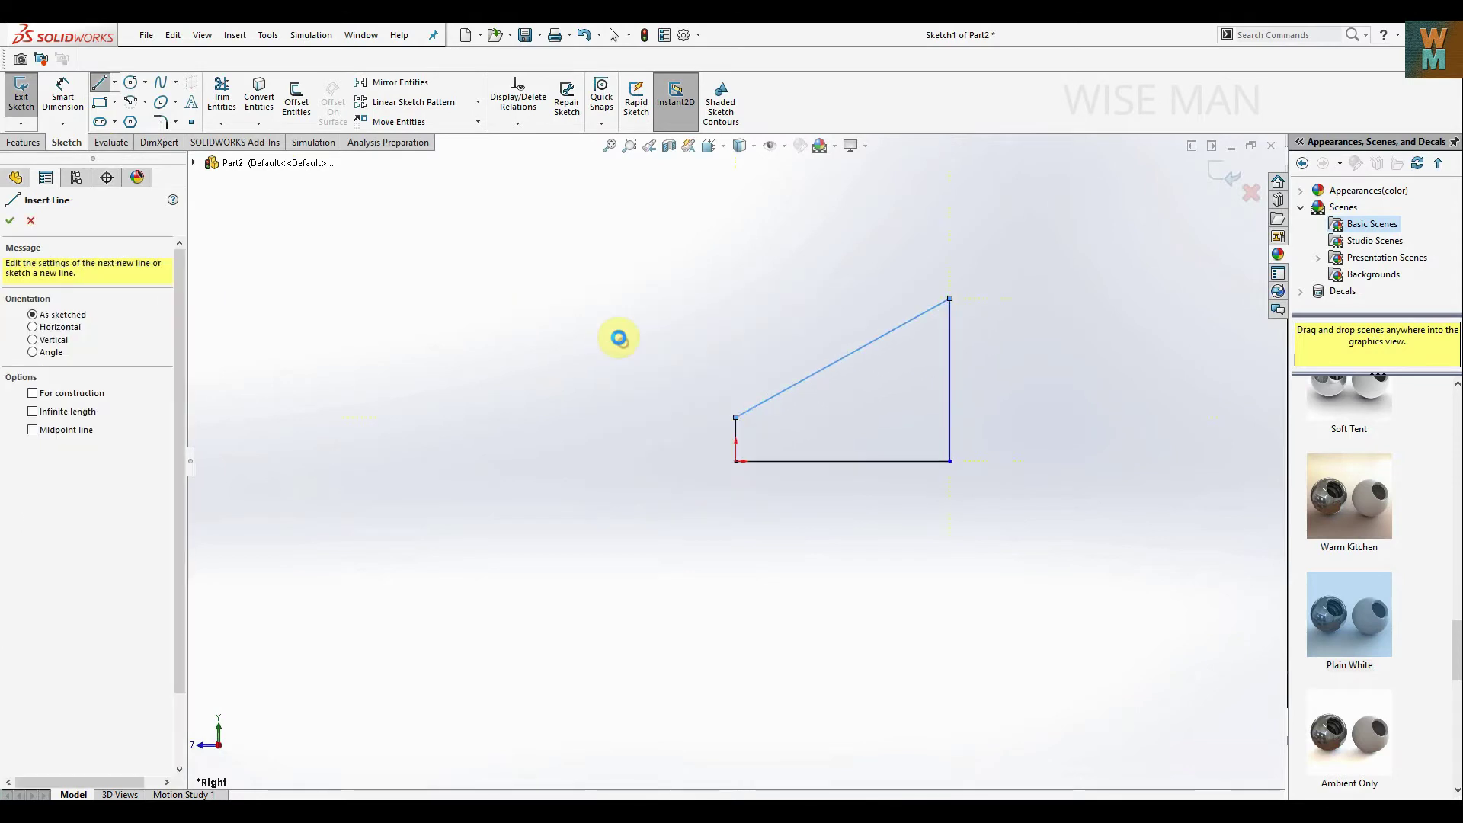
# Dimension the short vertical side at the origin to 5 mm.
pyautogui.click(67, 93)
pyautogui.click(734, 450)
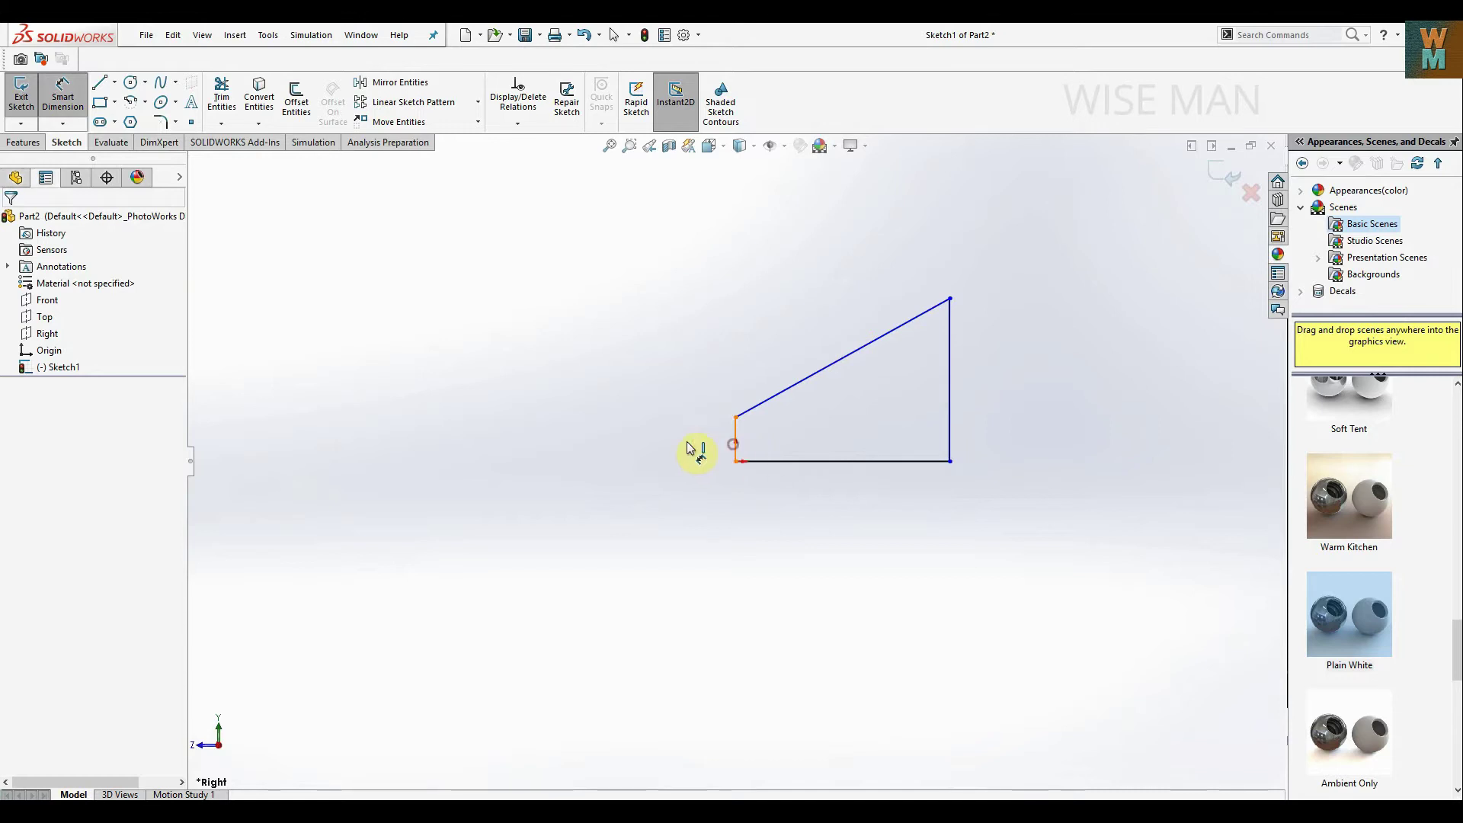
pyautogui.click(652, 439)
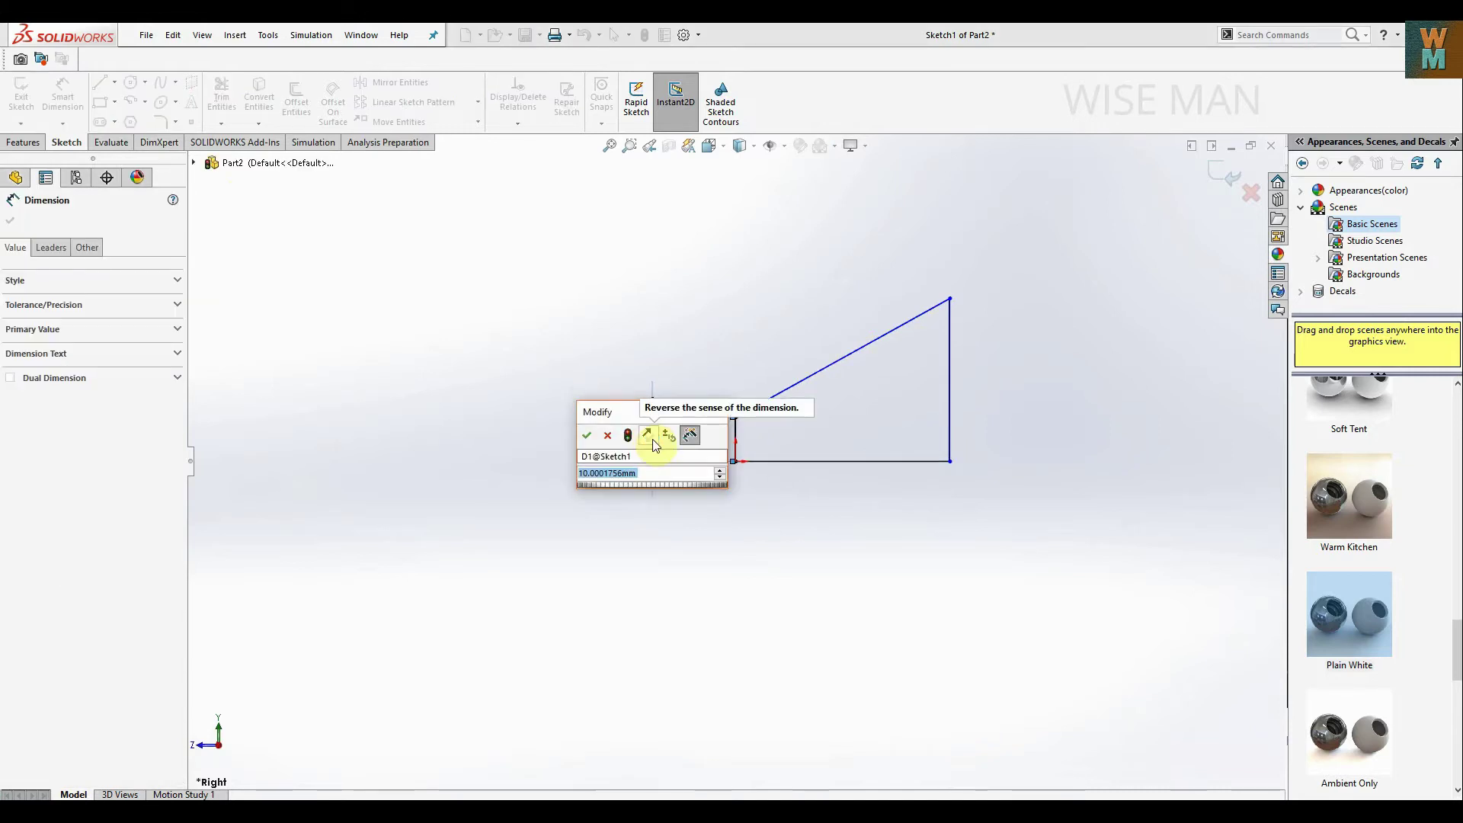
pyautogui.write('5')
pyautogui.press('Return')
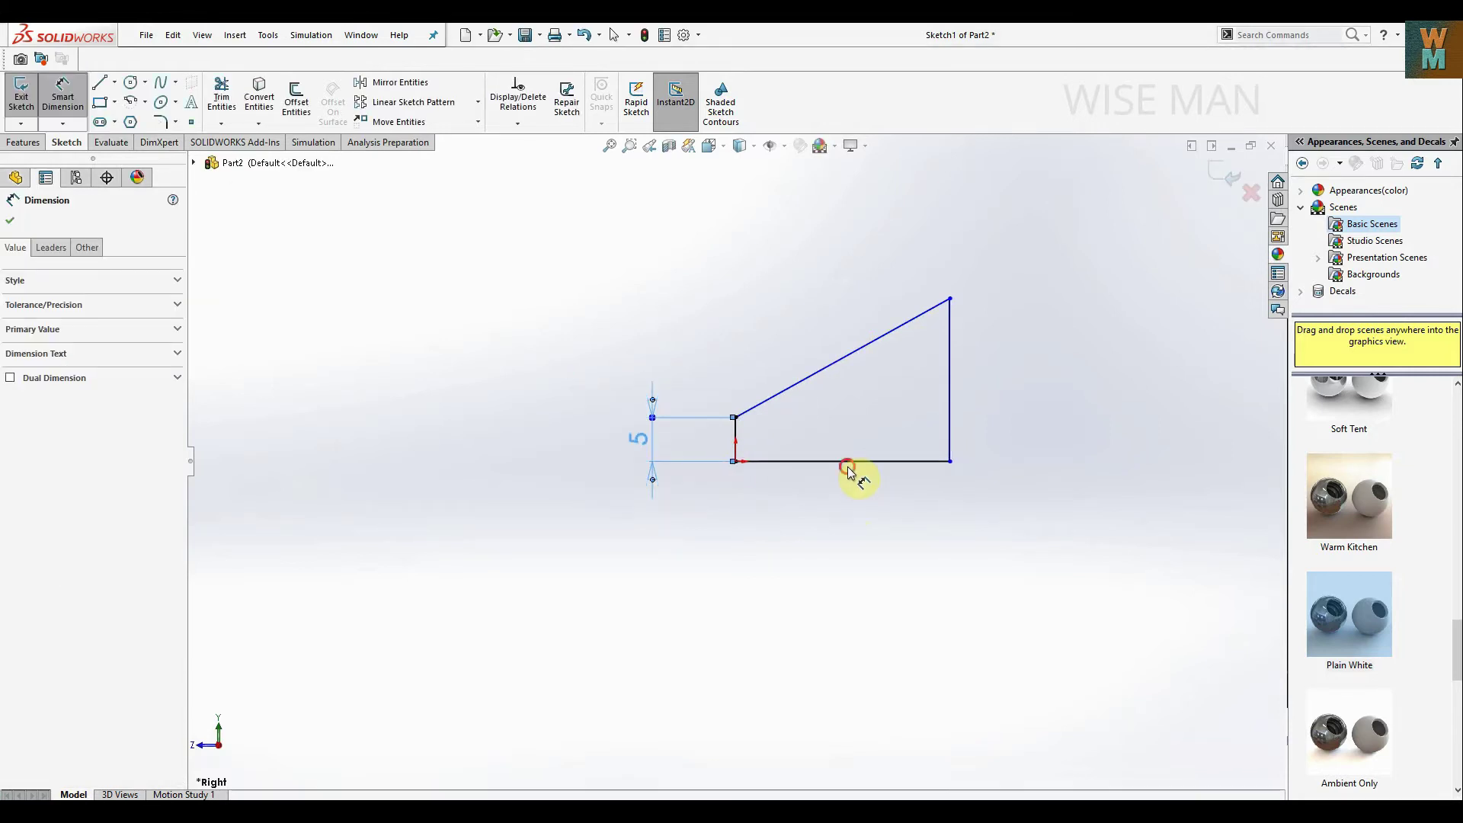
# Dimension the profile's horizontal base to 35 mm and its tall vertical side to 25 mm.
pyautogui.click(840, 461)
pyautogui.click(845, 564)
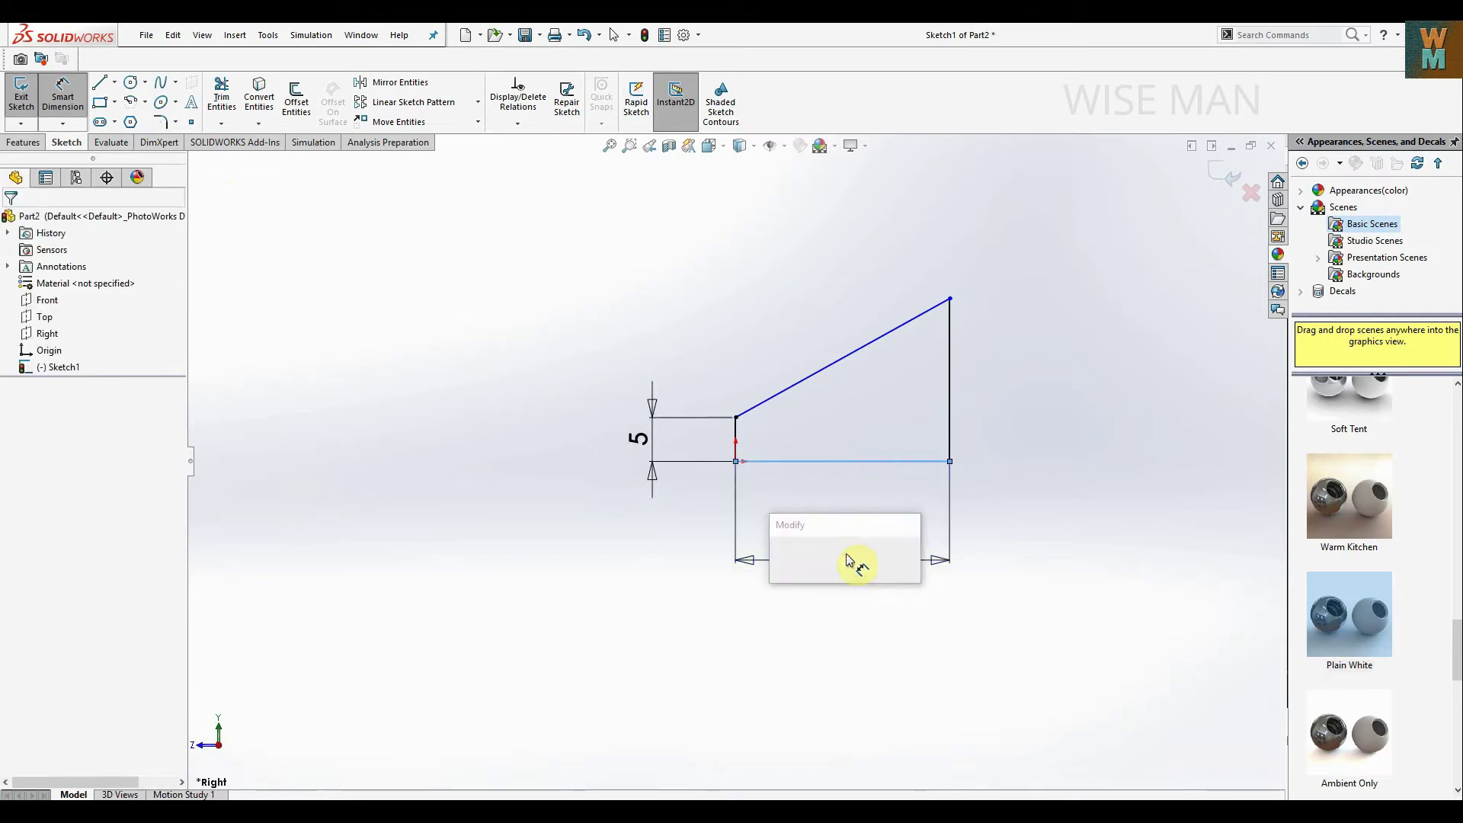
pyautogui.write('35')
pyautogui.press('Return')
pyautogui.click(1047, 400)
pyautogui.click(1120, 403)
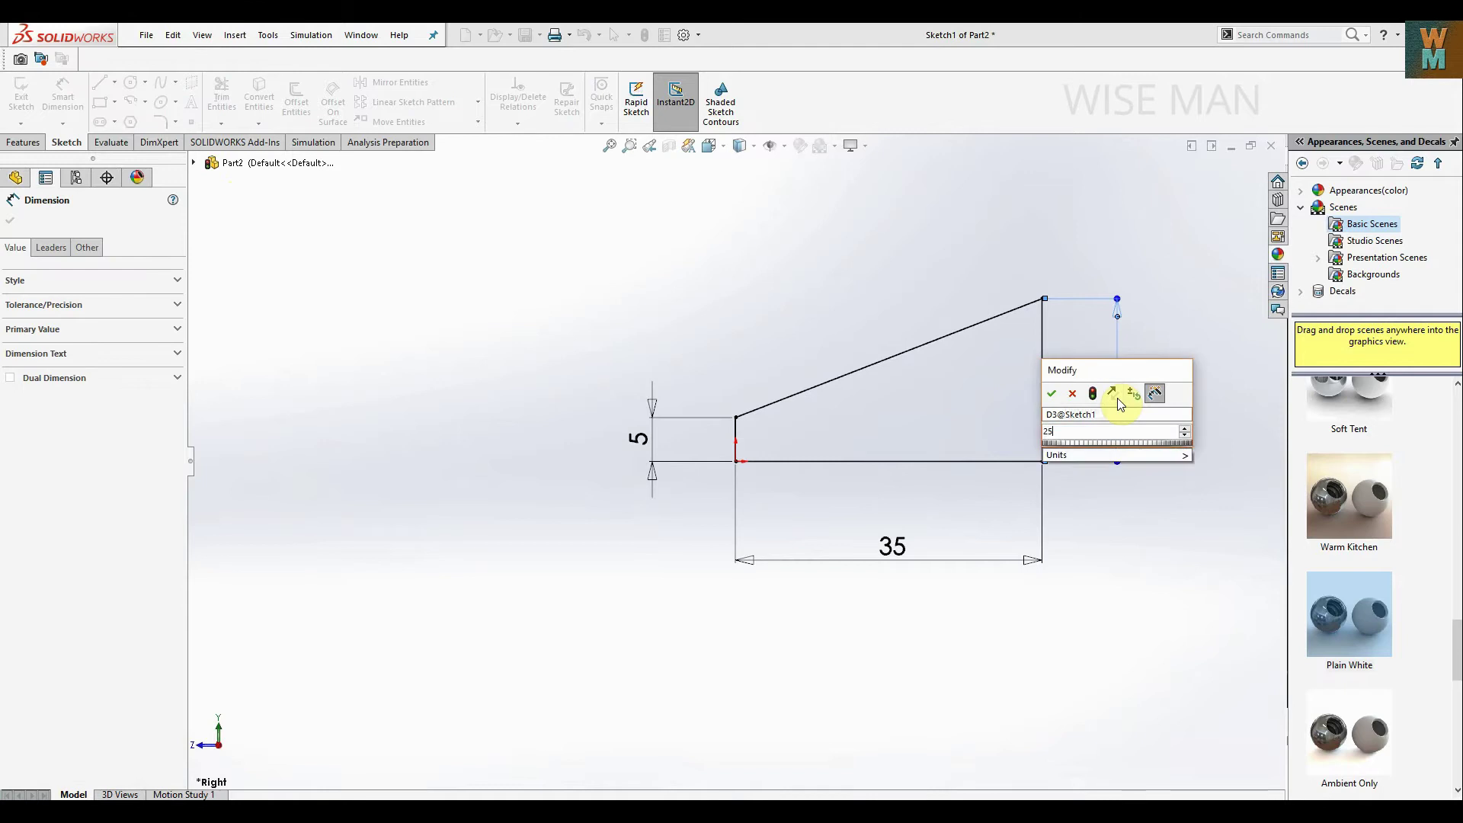
pyautogui.write('25')
pyautogui.press('Return')
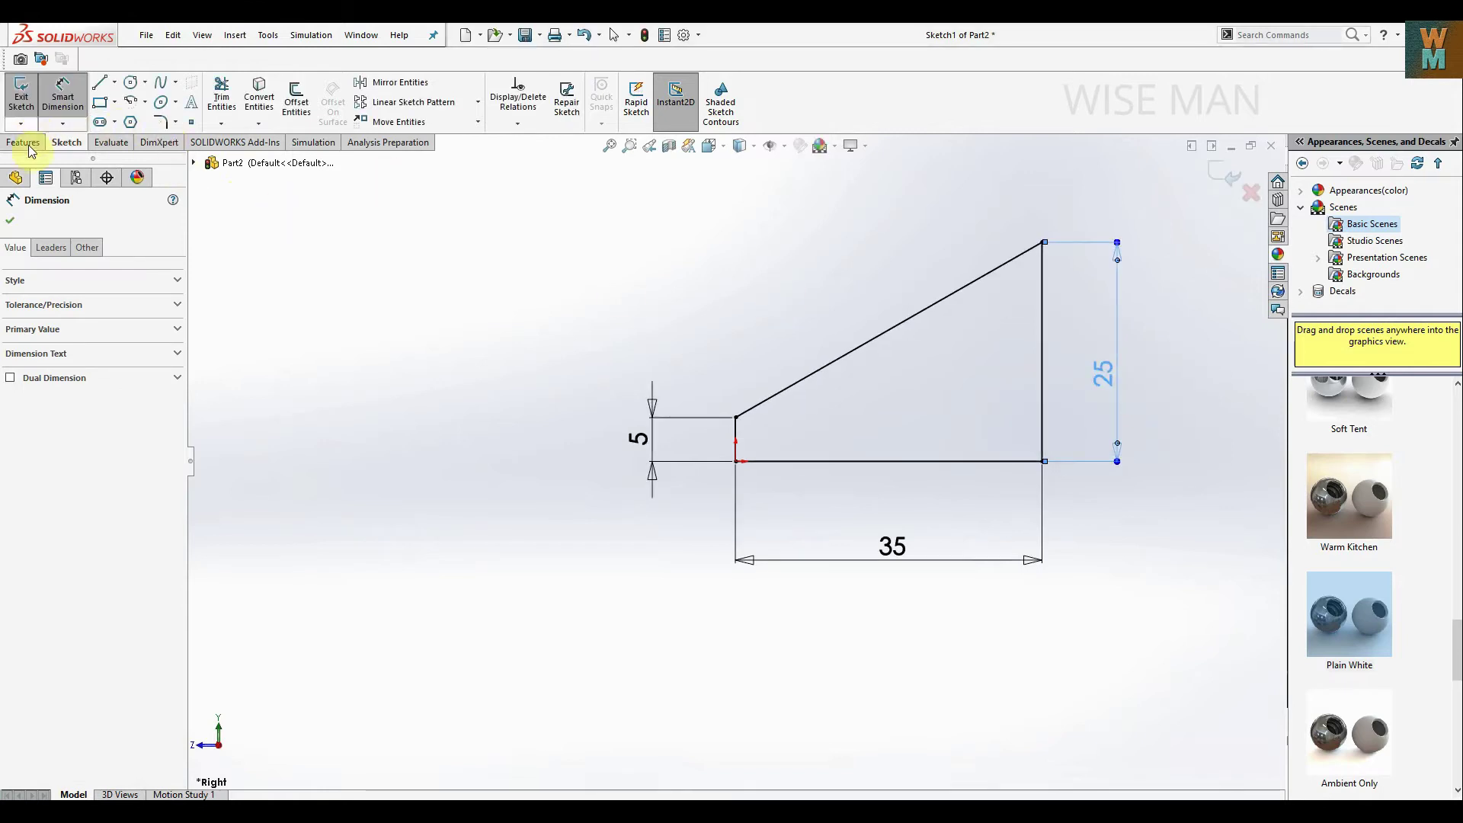
# Extrude the sloped profile as a boss with a blind depth of 40 mm.
pyautogui.click(24, 143)
pyautogui.click(28, 98)
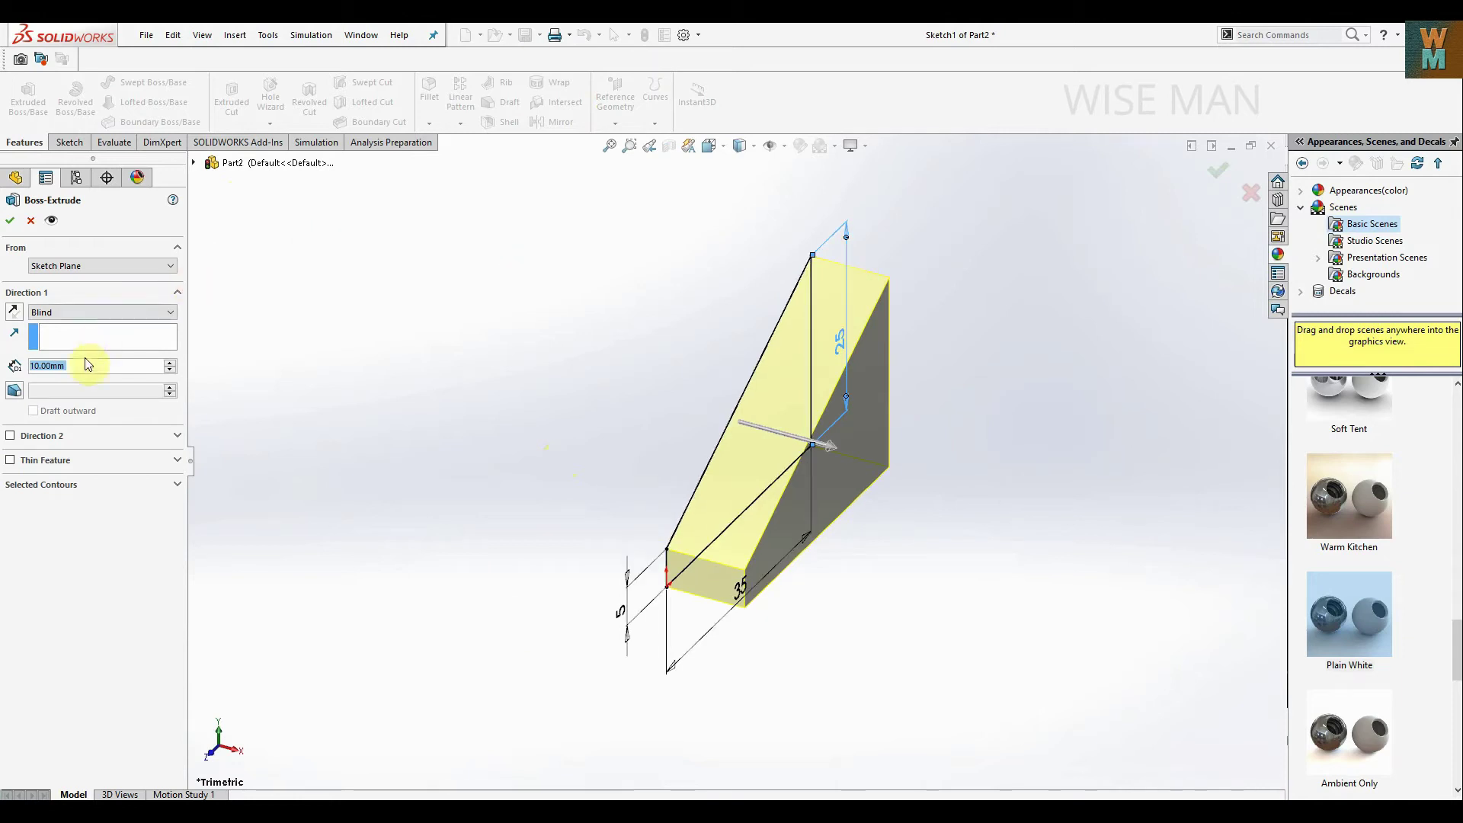
pyautogui.write('40')
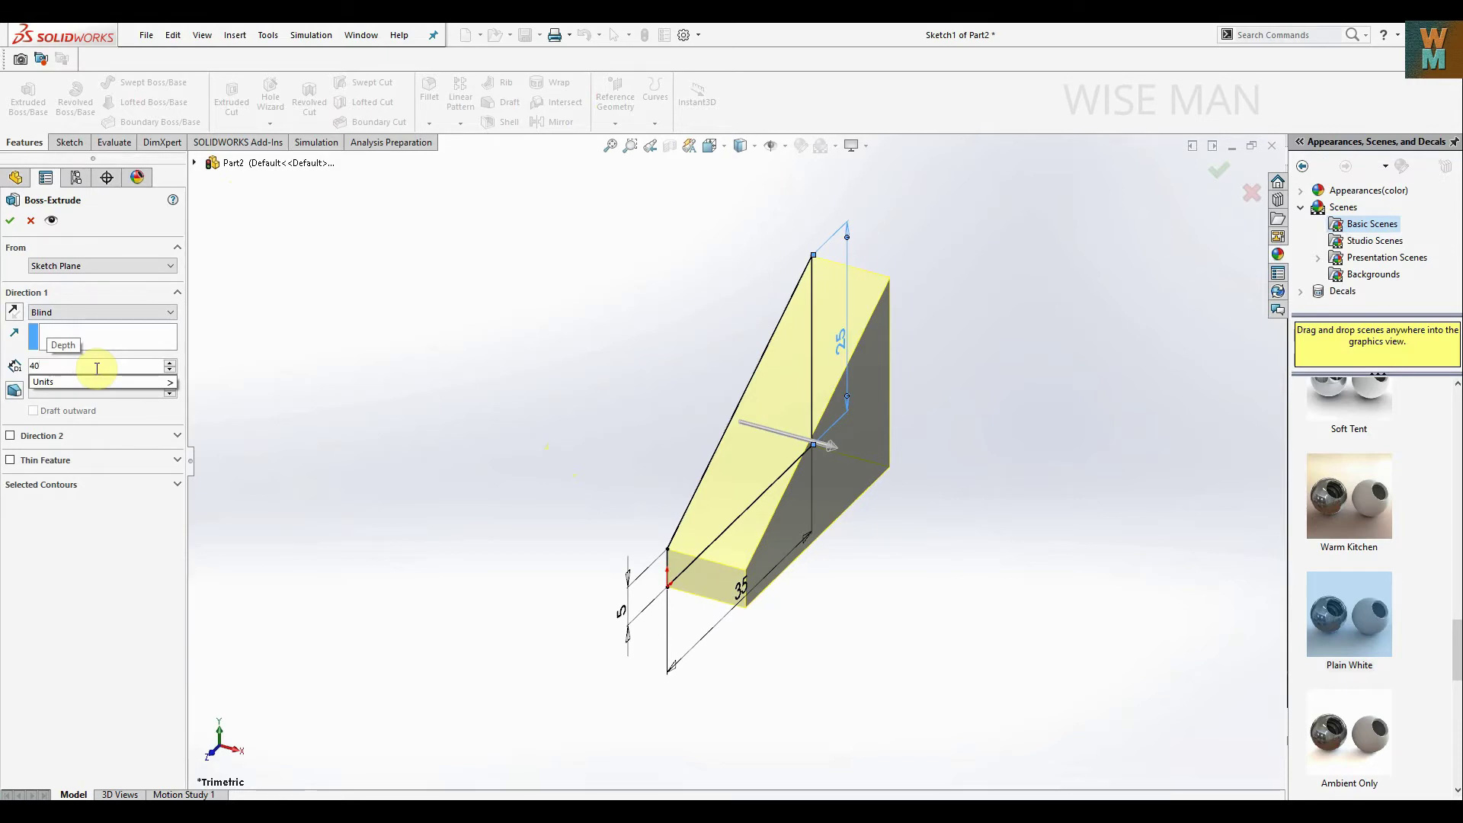
pyautogui.press('Return')
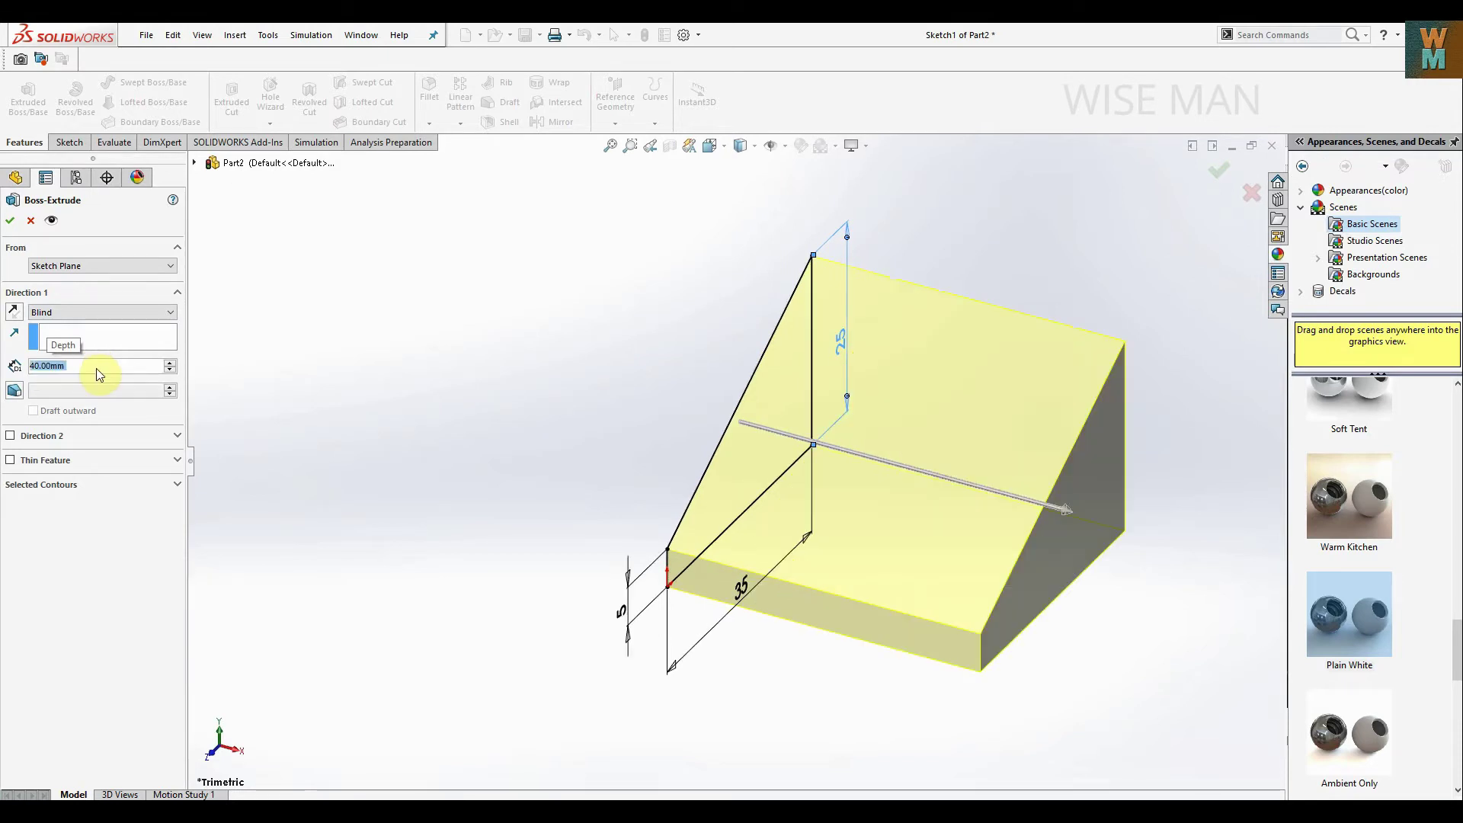
pyautogui.click(10, 220)
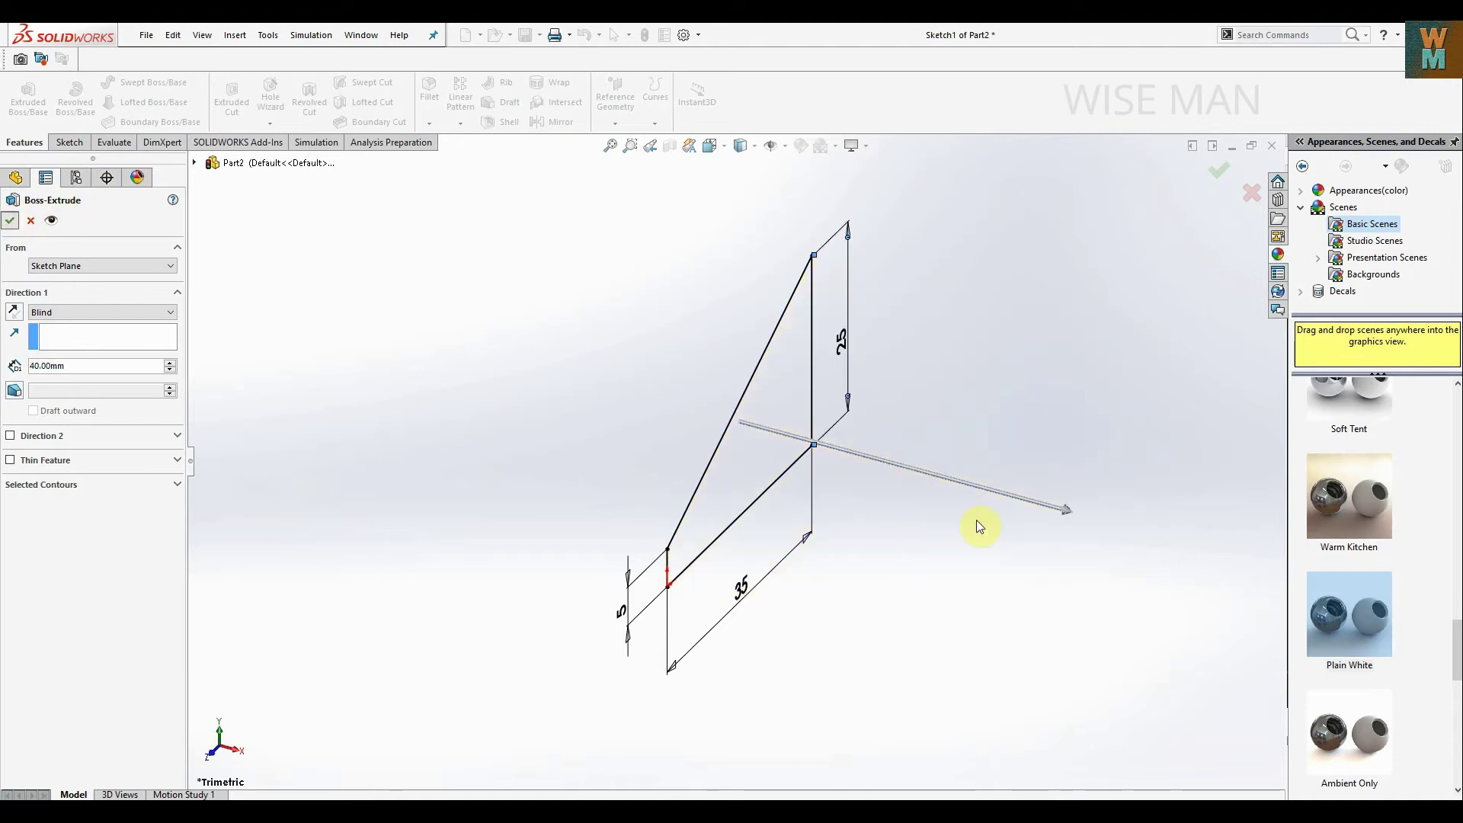
# Open a new sketch on the wedge's end face opposite the original profile, viewed normal to that face.
pyautogui.moveTo(1124, 577); pyautogui.dragTo(1100, 539, button='middle')
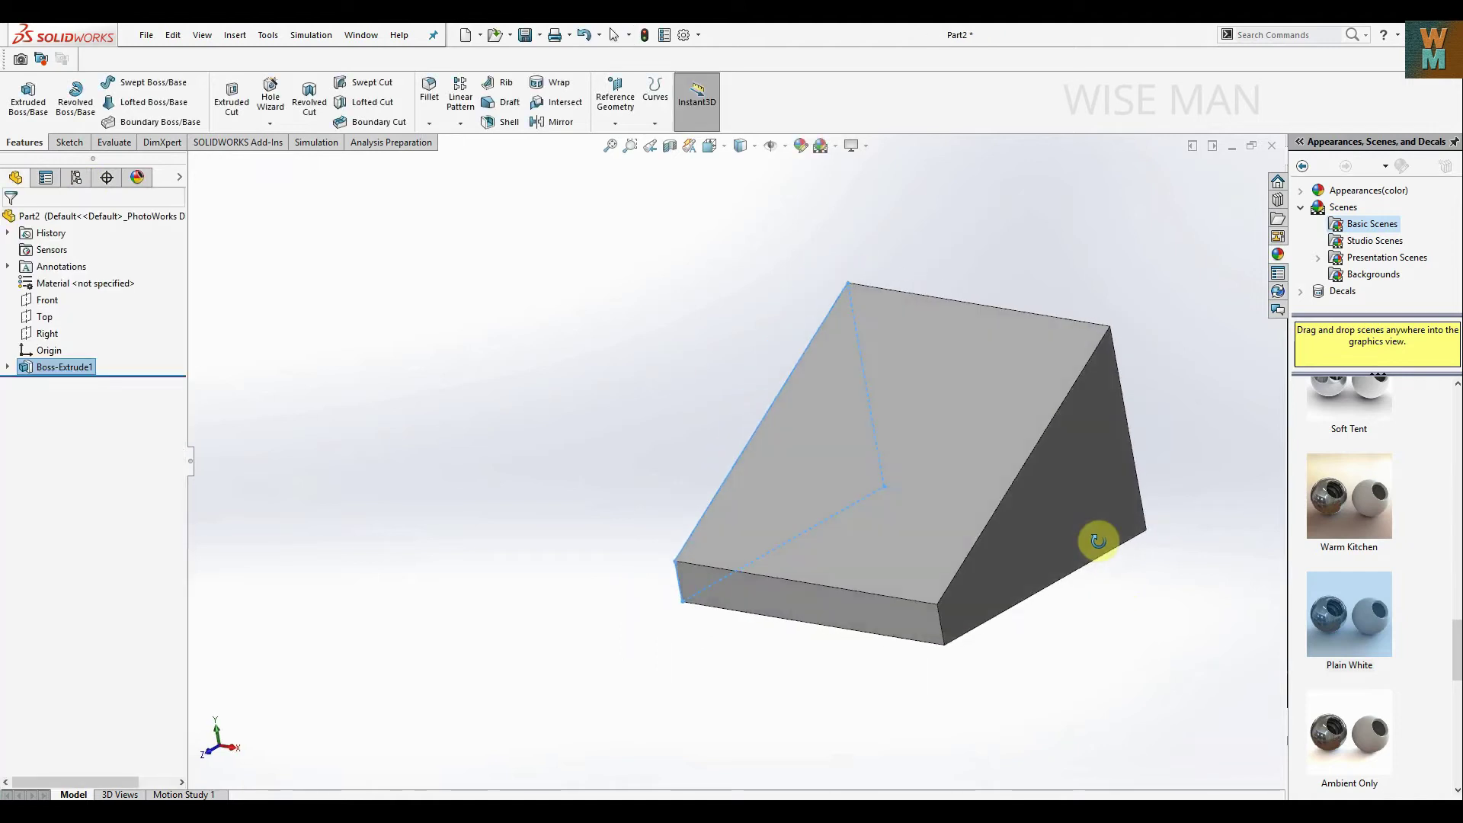
pyautogui.hotkey('ctrl', '7')
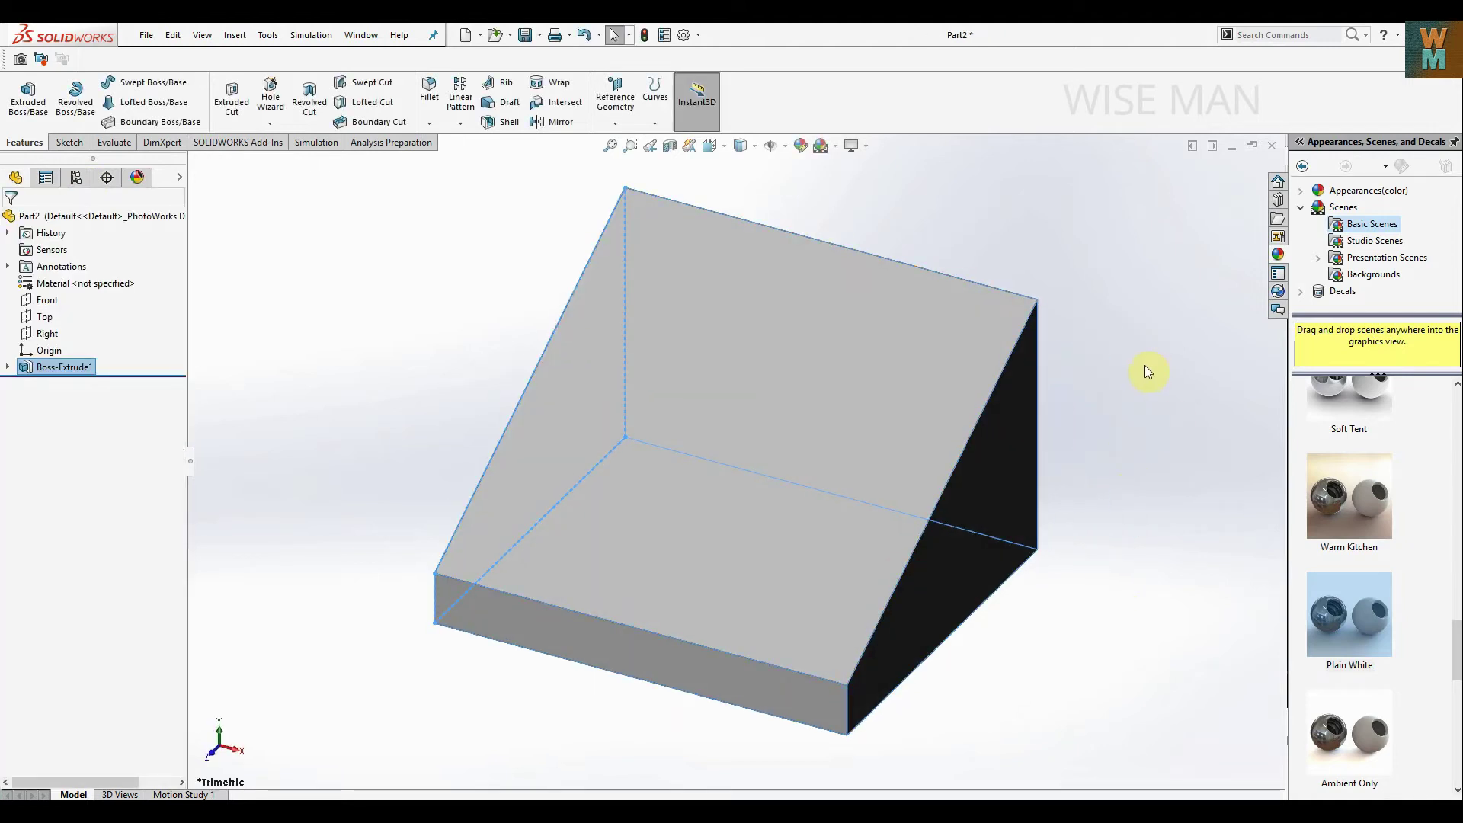
pyautogui.rightClick(988, 518)
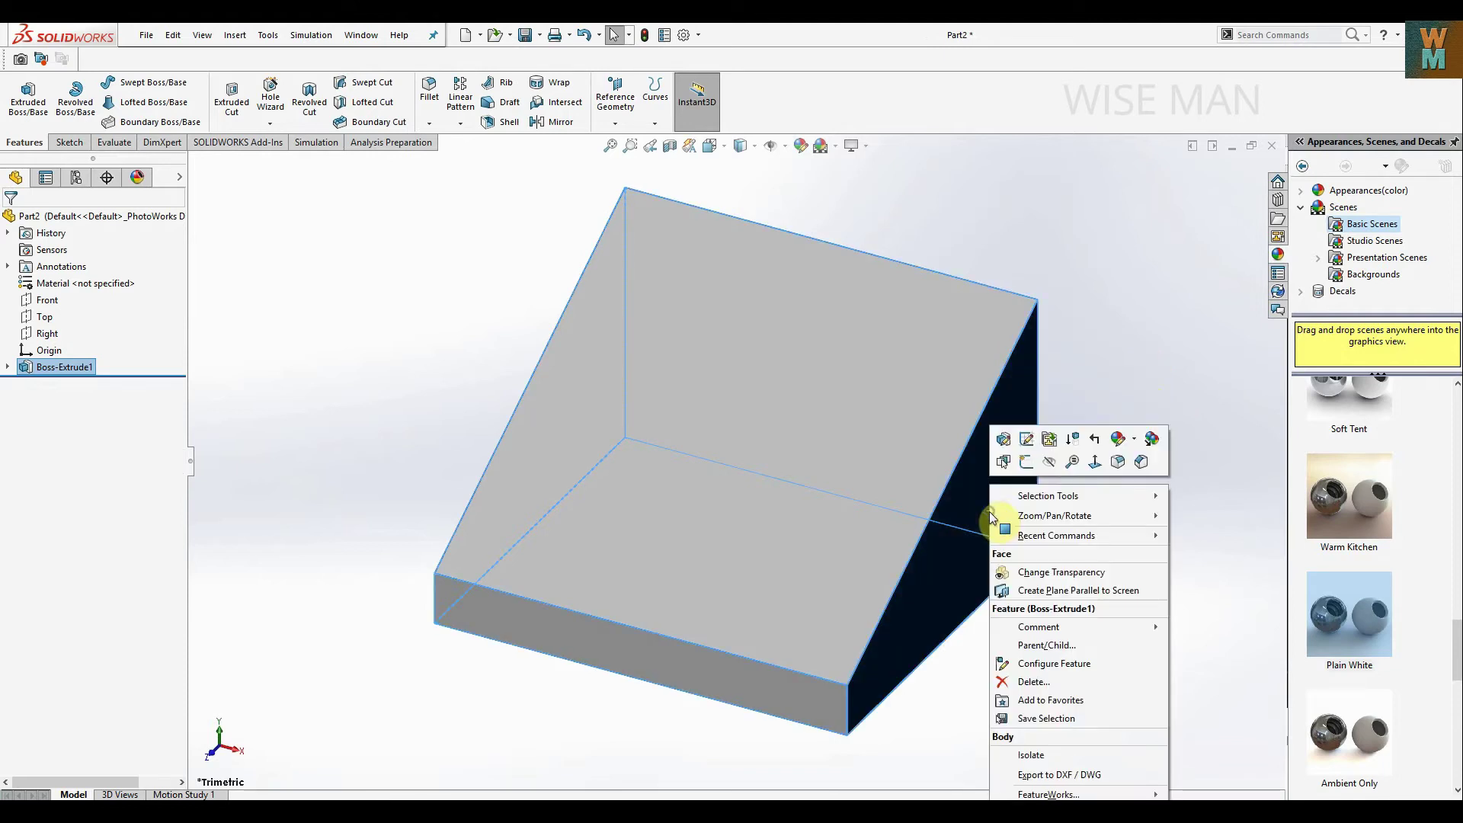
pyautogui.click(1021, 385)
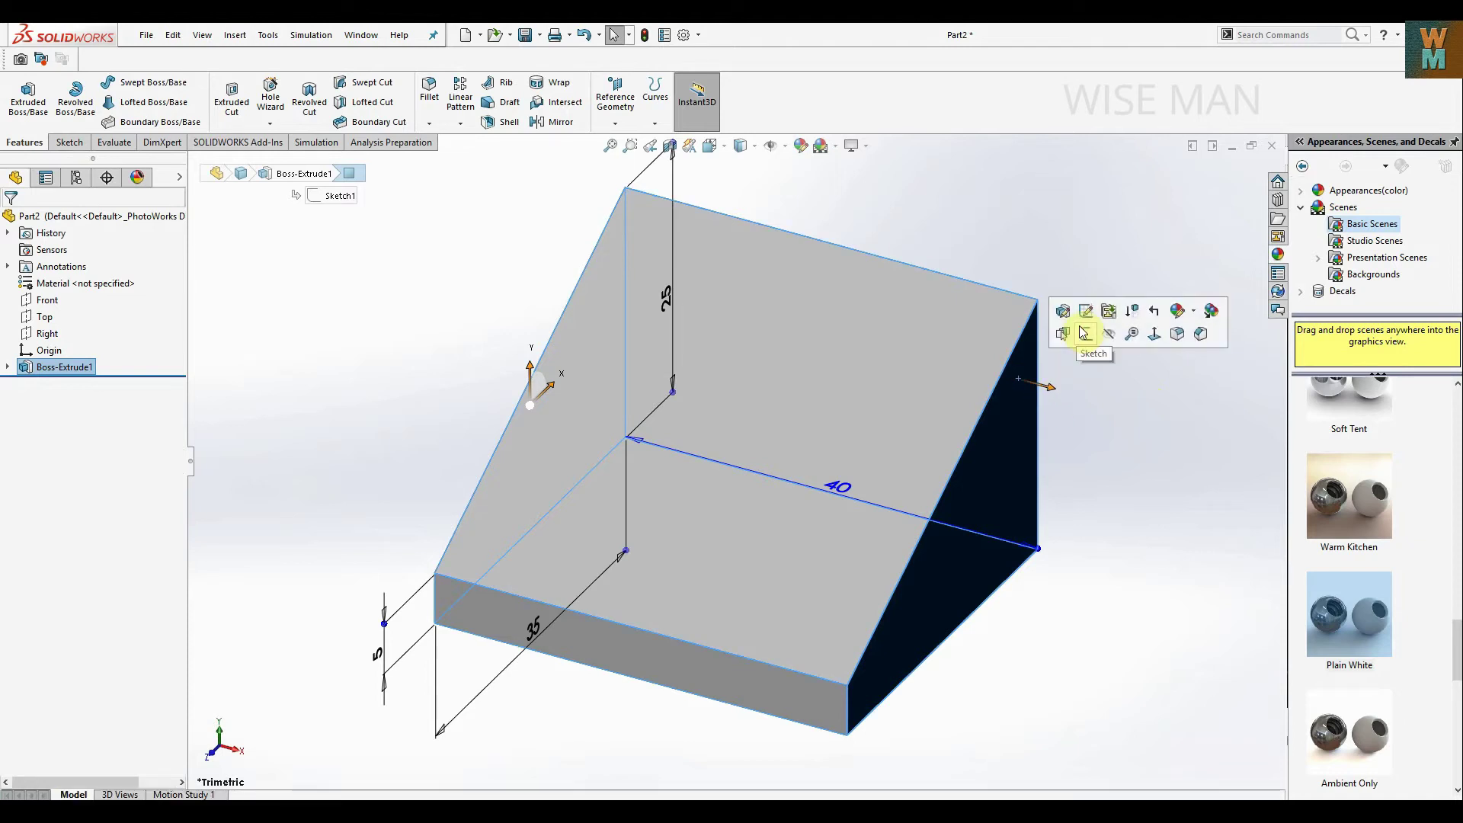
pyautogui.click(1156, 335)
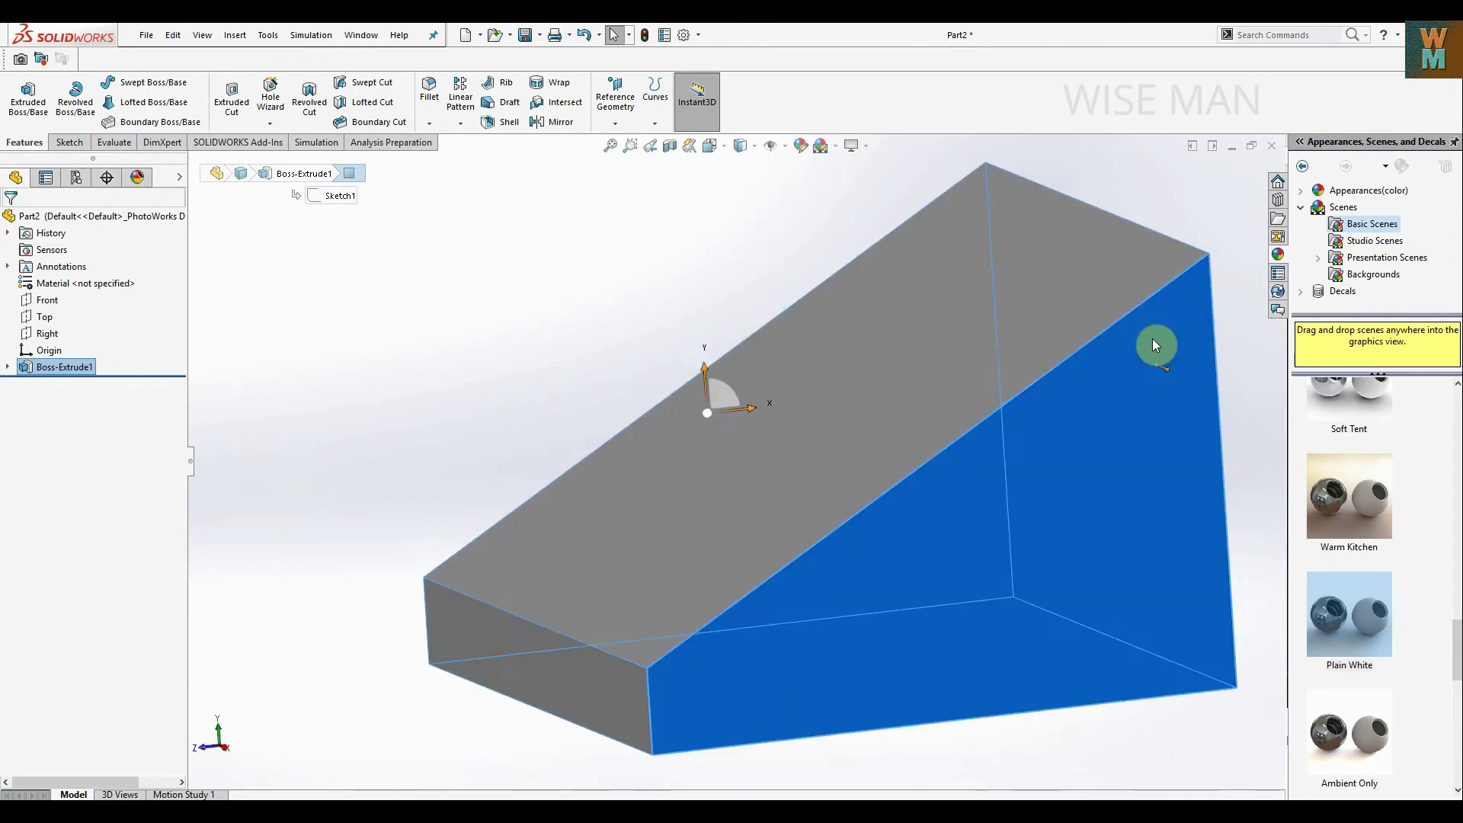
pyautogui.rightClick(1004, 465)
pyautogui.click(1044, 443)
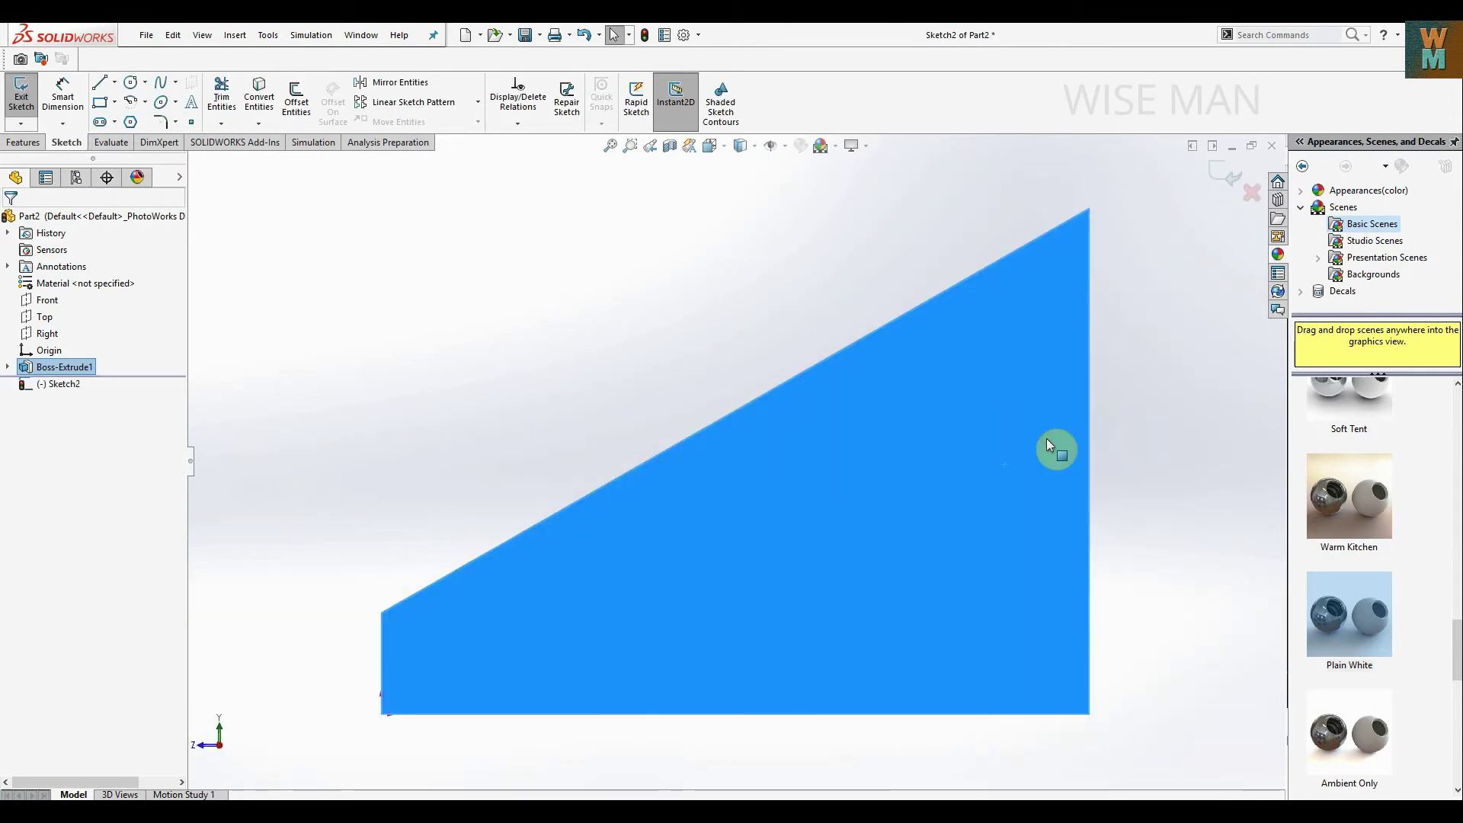
# Sketch a corner rectangle about 35 by 28.2 mm from the face's lower corner at the origin, in line with the tall vertical edge.
pyautogui.click(102, 105)
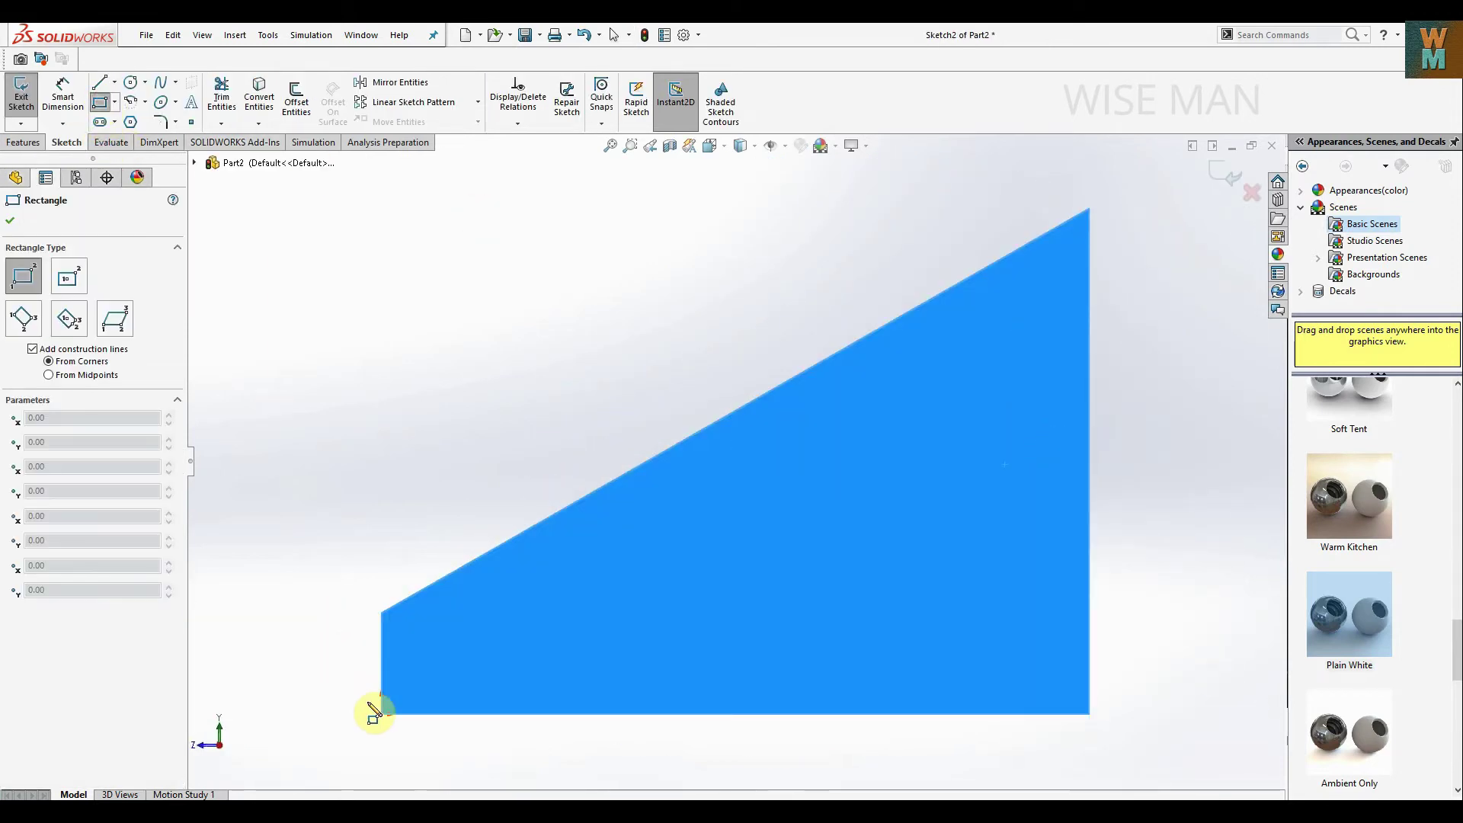
pyautogui.click(383, 713)
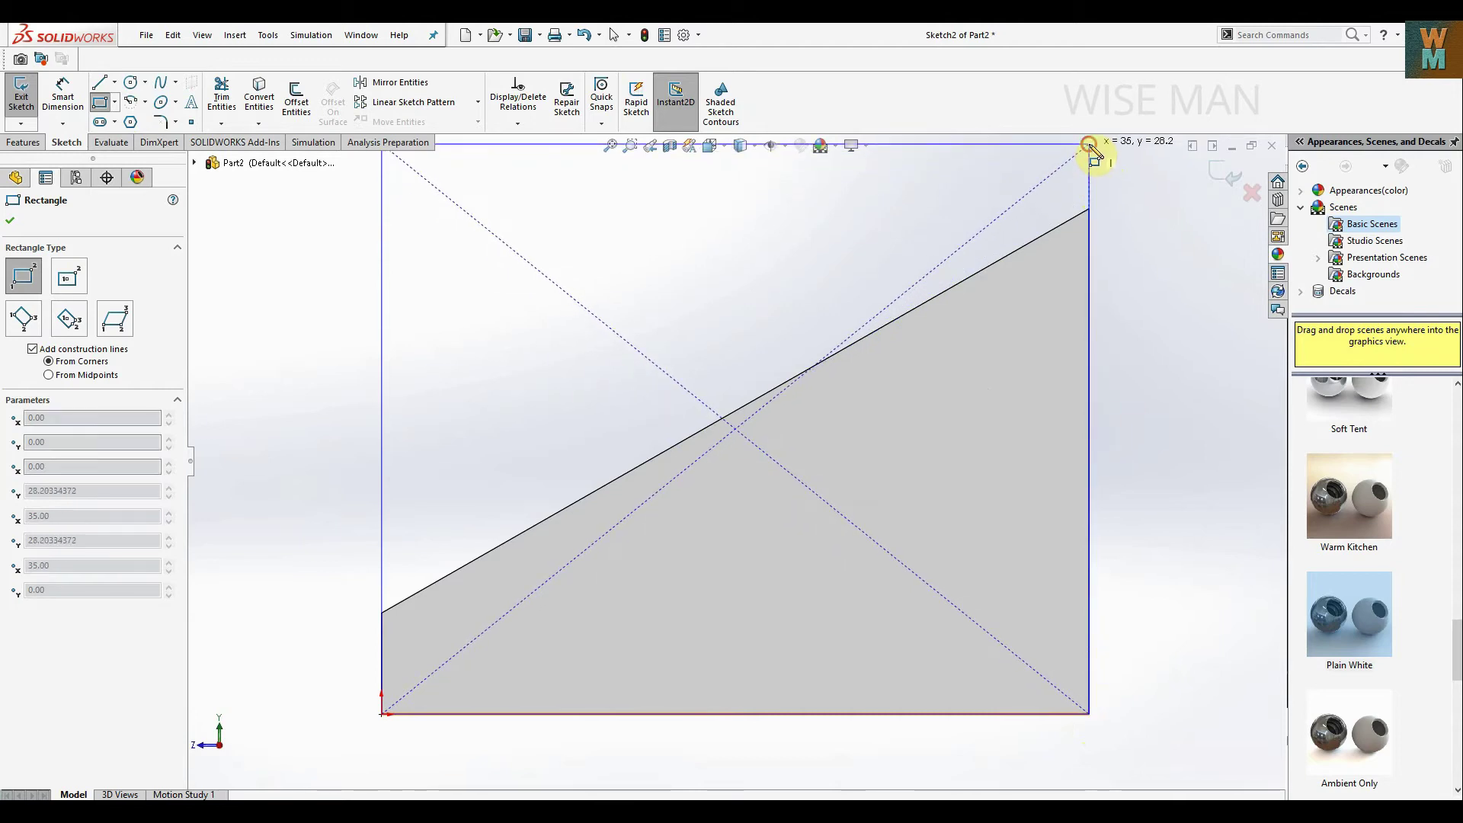
pyautogui.click(1095, 144)
pyautogui.scroll(3, 777, 460)
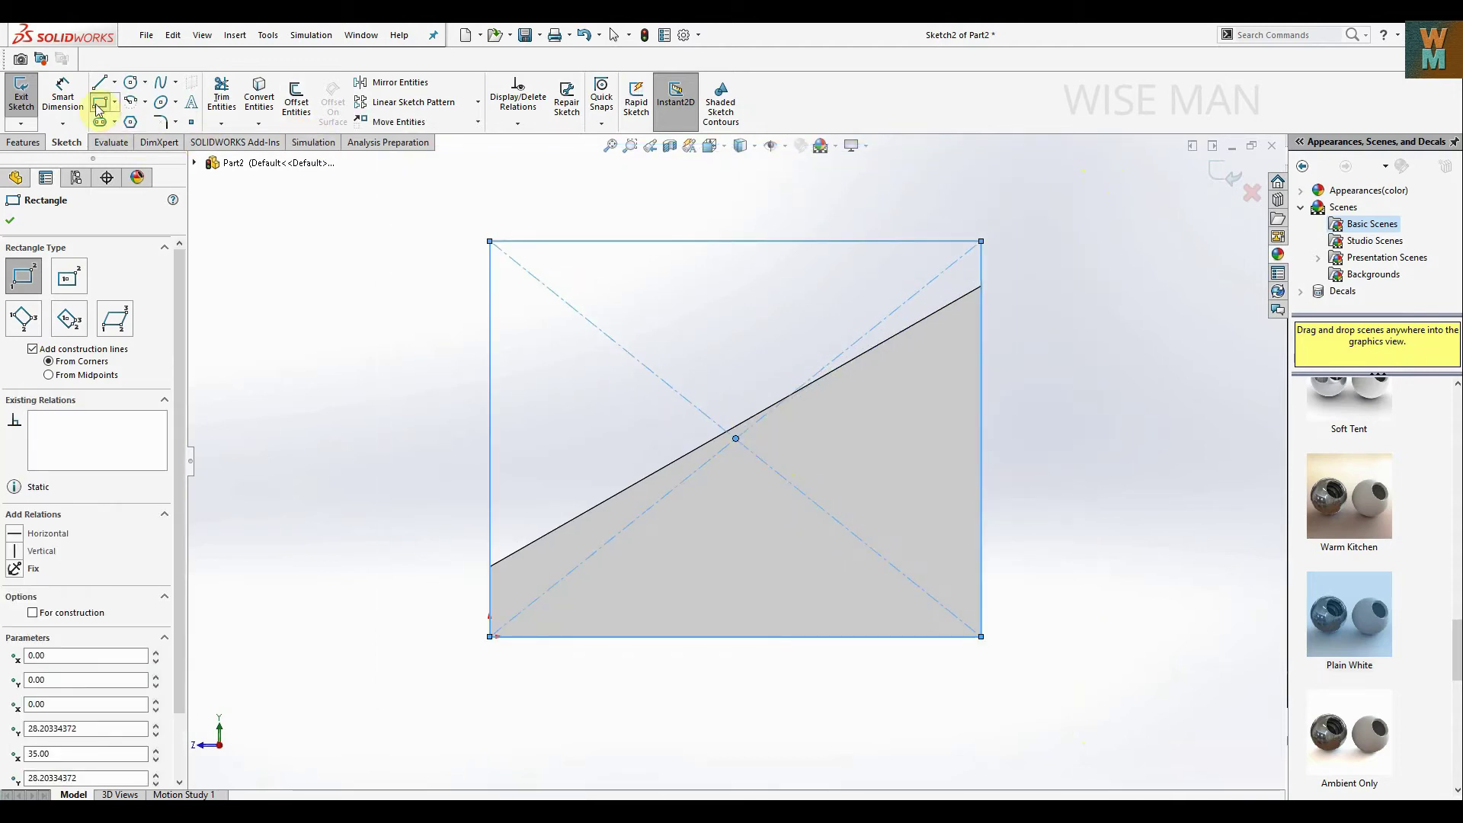
# Dimension the rectangle with a 35 mm base and a height of 30 mm.
pyautogui.click(62, 95)
pyautogui.click(607, 638)
pyautogui.click(688, 736)
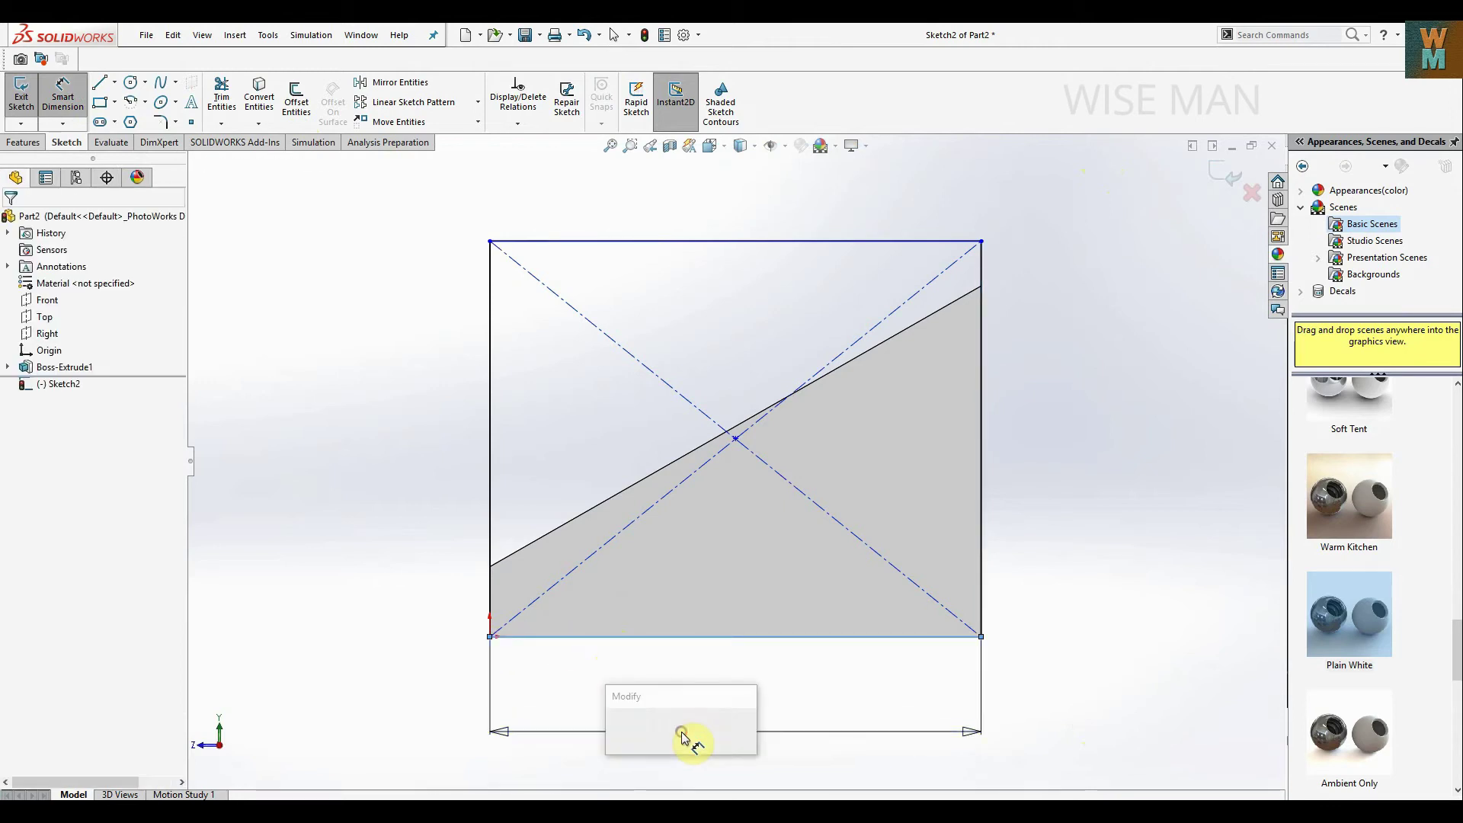
pyautogui.click(619, 728)
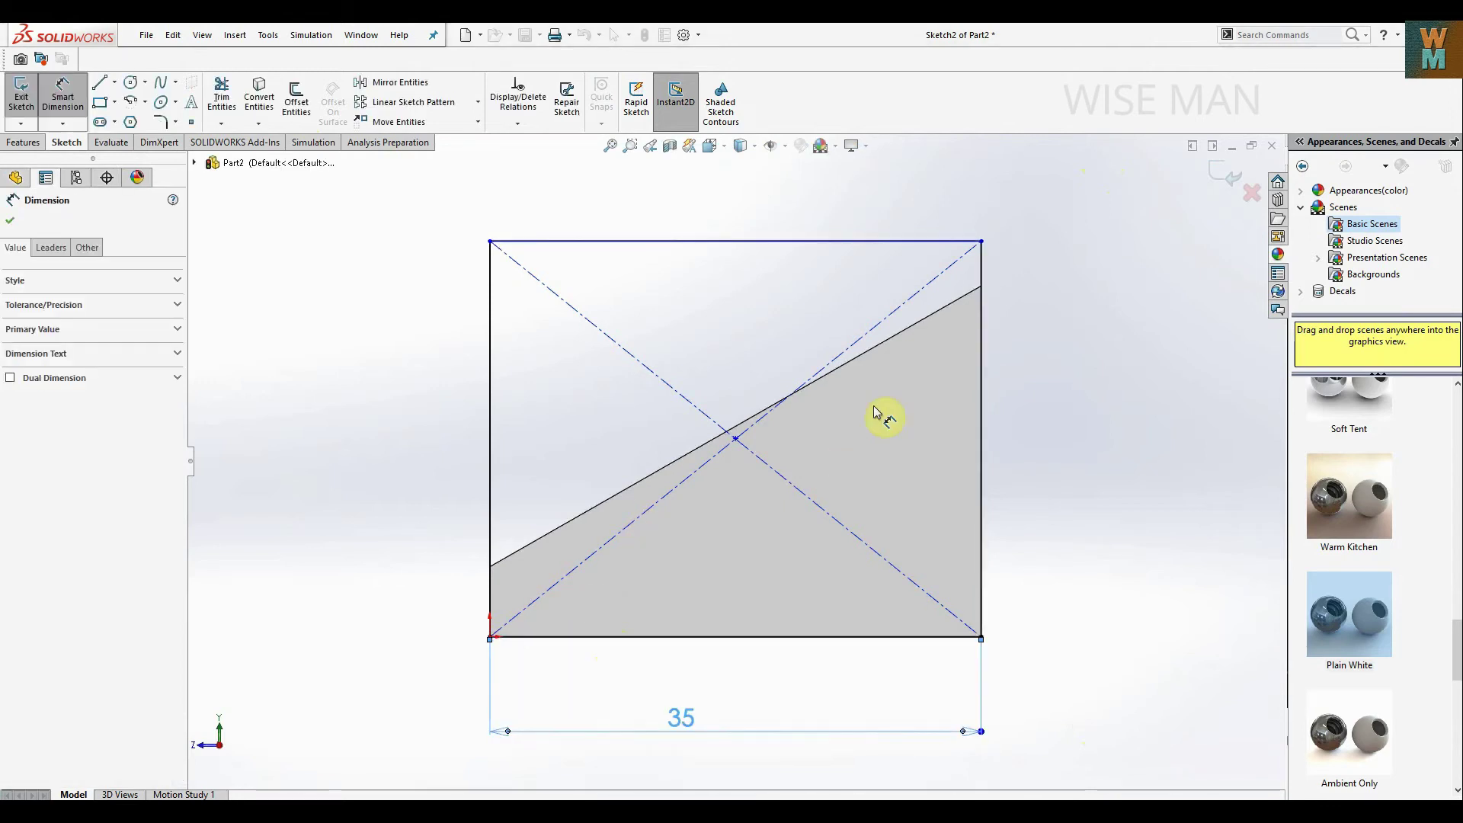
pyautogui.click(982, 328)
pyautogui.click(1103, 375)
pyautogui.write('30')
pyautogui.press('Return')
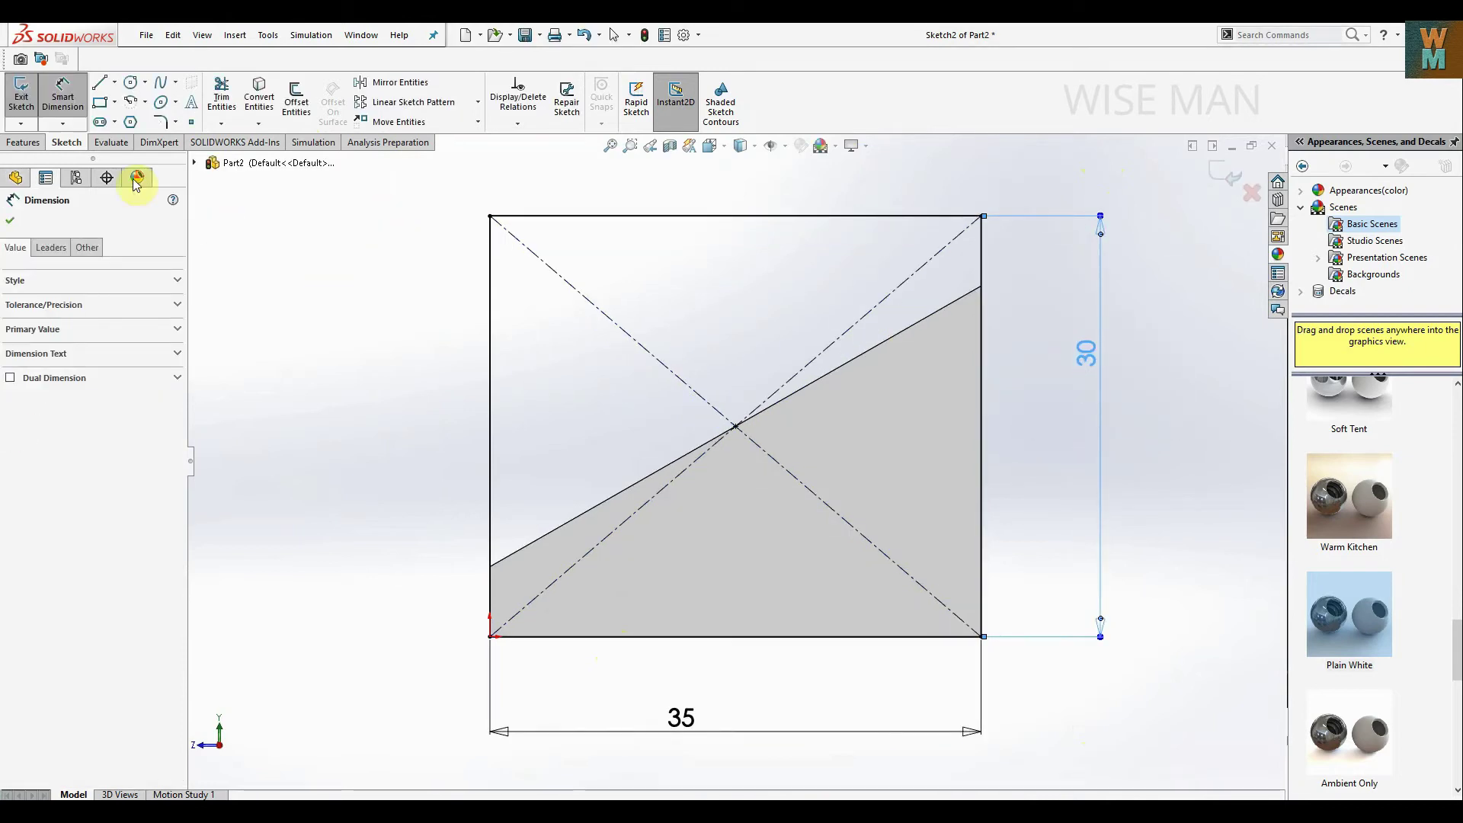
# Extrude the dimensioned end-block rectangle as a boss, away from the wedge, with a blind depth of 20 mm.
pyautogui.click(40, 145)
pyautogui.click(29, 98)
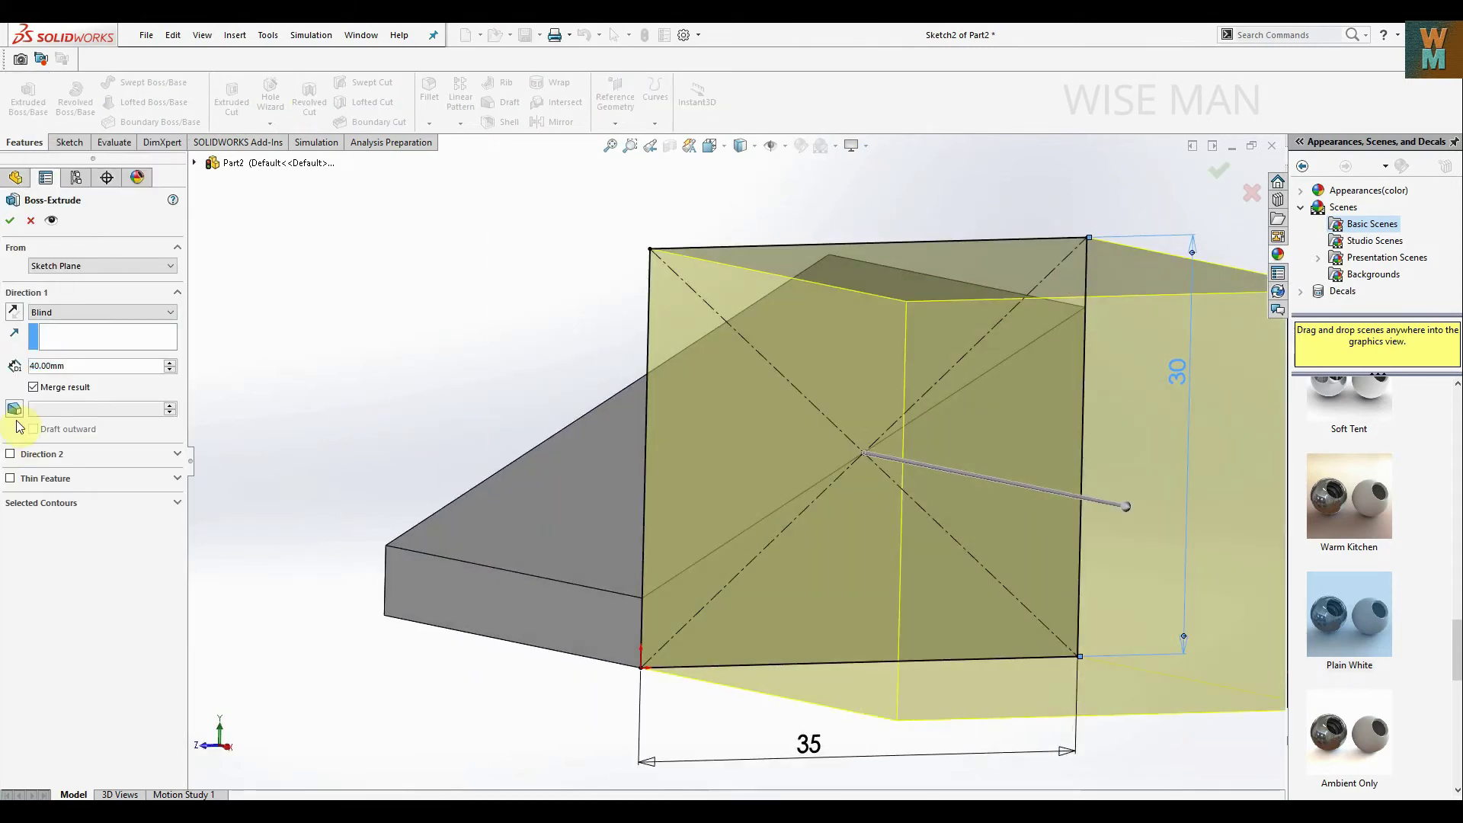
pyautogui.write('20')
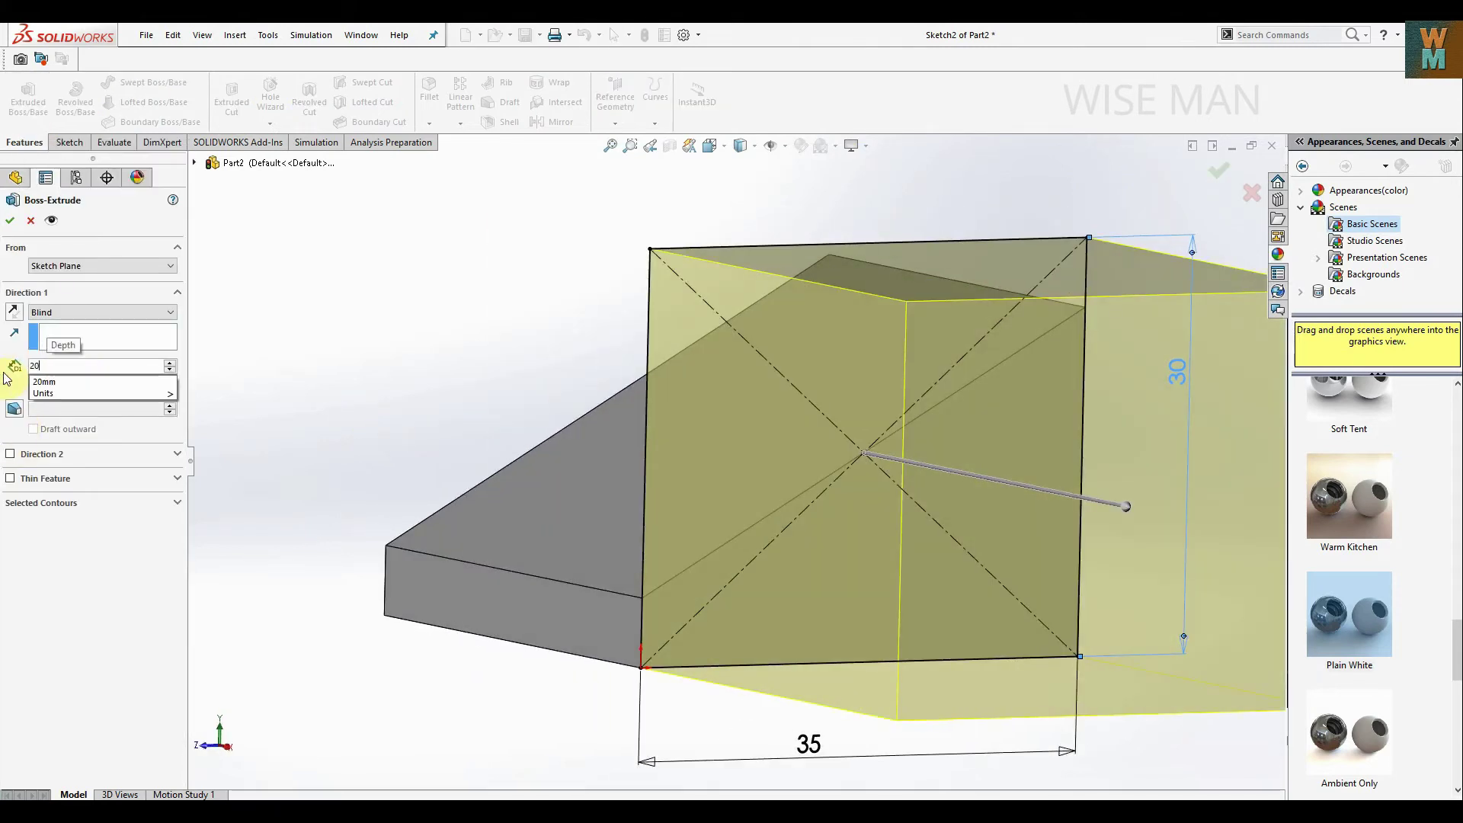
pyautogui.press('Return')
pyautogui.click(15, 222)
# On the wedge's still exposed end face, open a normal-view sketch and draw a 35 by 30 mm corner rectangle matching the first end block's outline.
pyautogui.moveTo(350, 394)
pyautogui.mouseDown(button='middle')
pyautogui.moveTo(450, 370)
pyautogui.moveTo(500, 414)
pyautogui.mouseUp(button='middle')
pyautogui.click(368, 479)
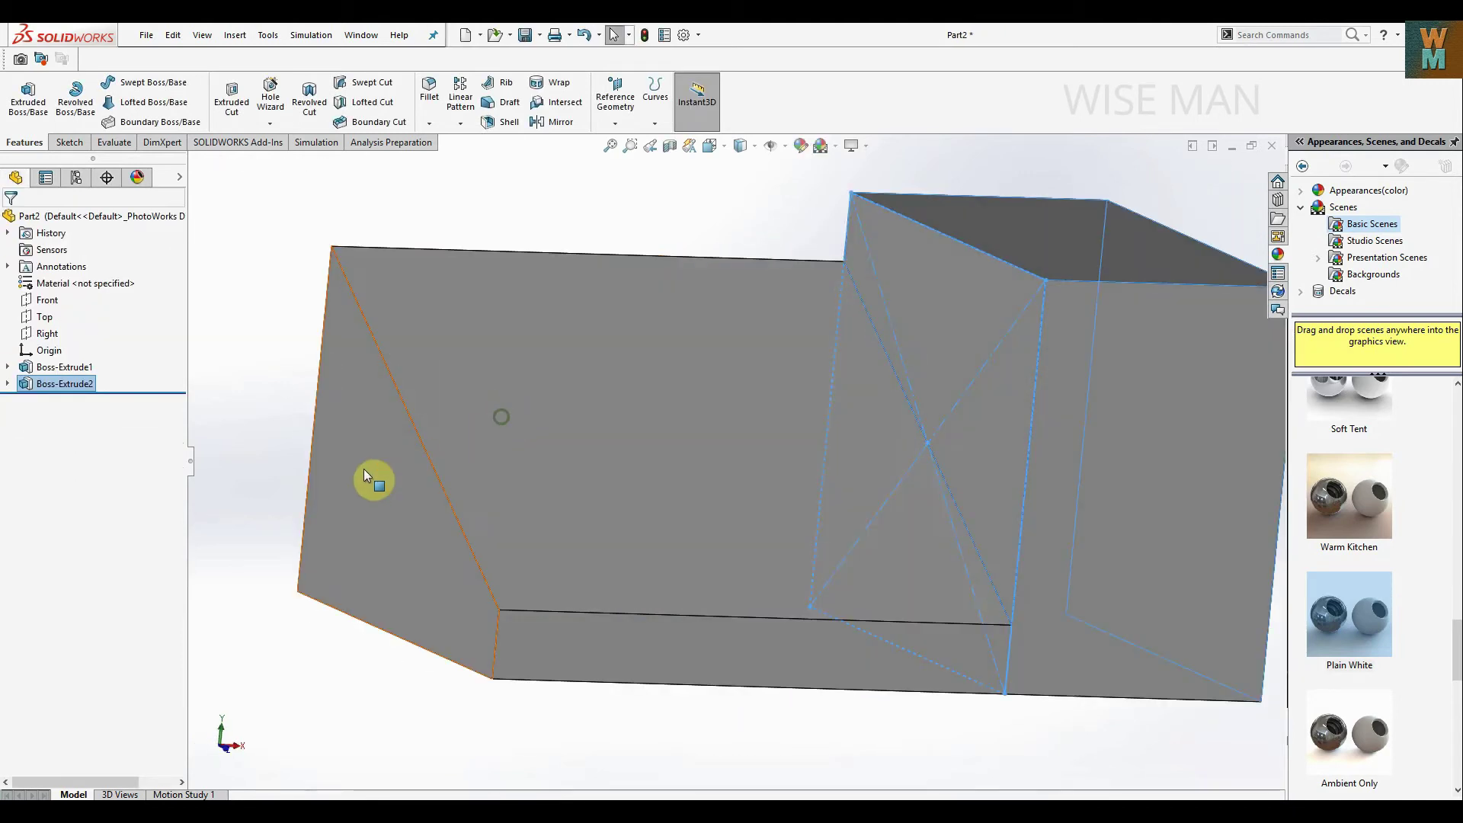
pyautogui.click(499, 433)
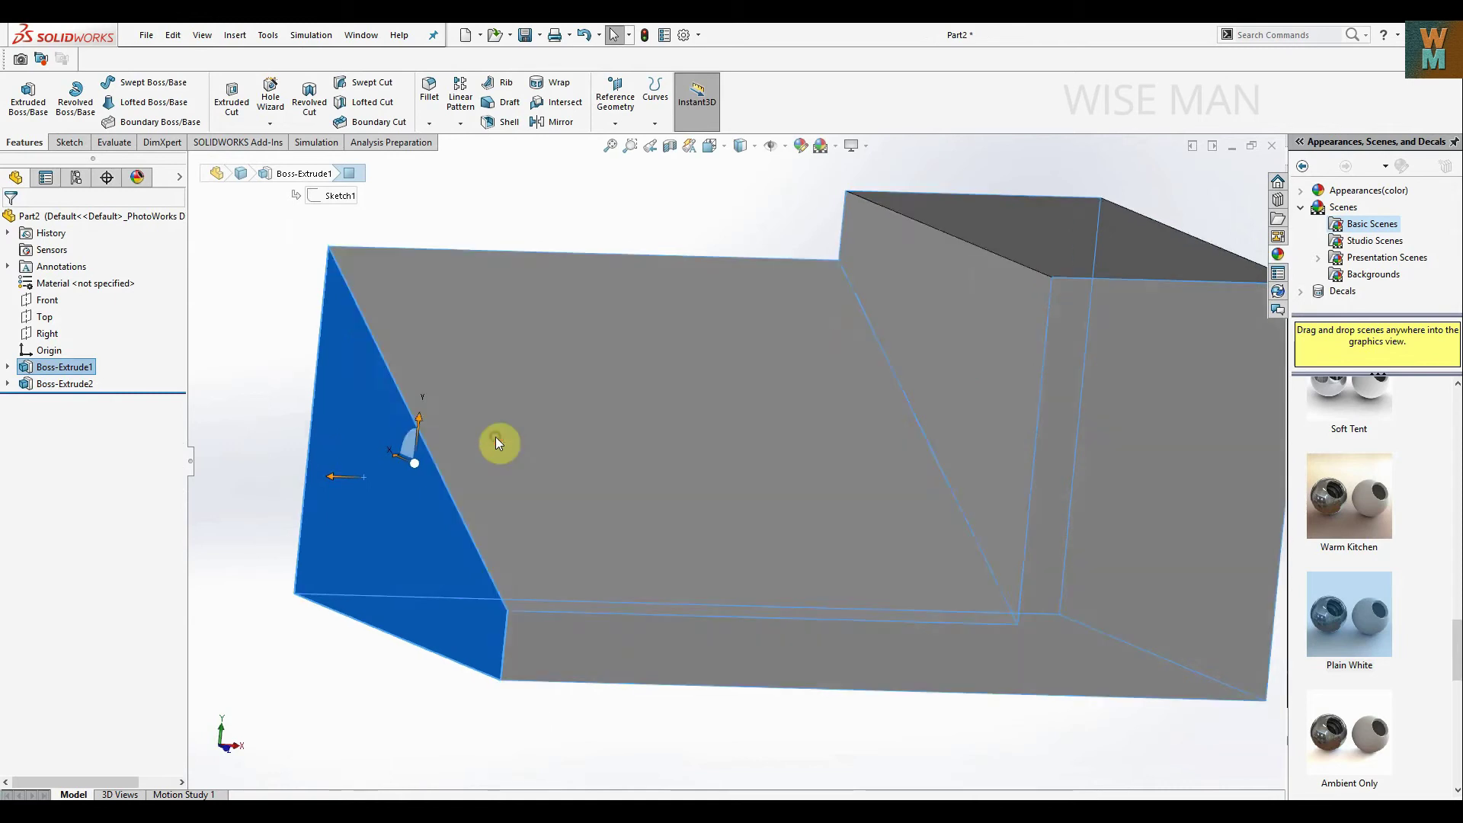
pyautogui.rightClick(552, 506)
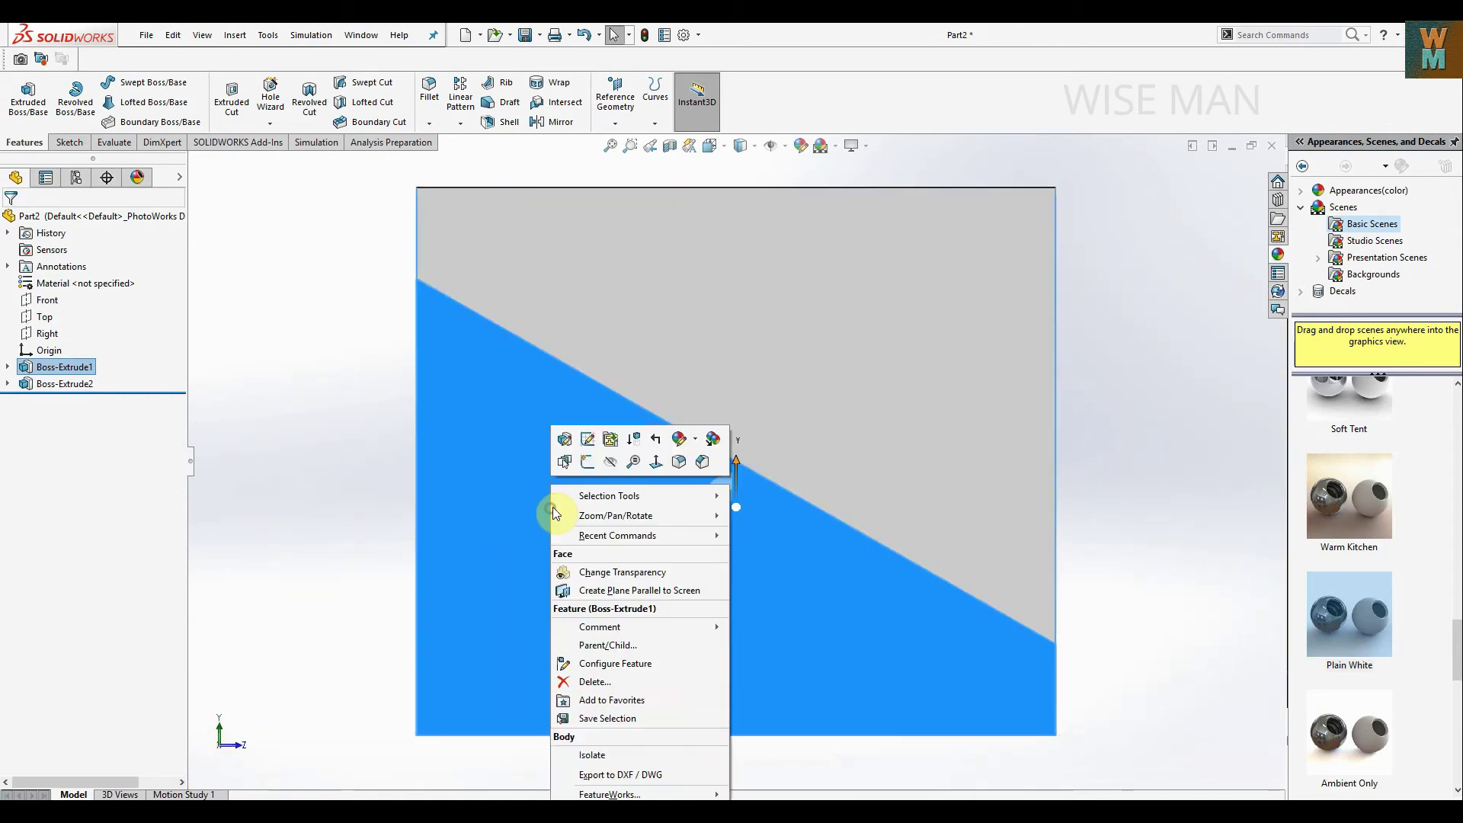
pyautogui.click(586, 462)
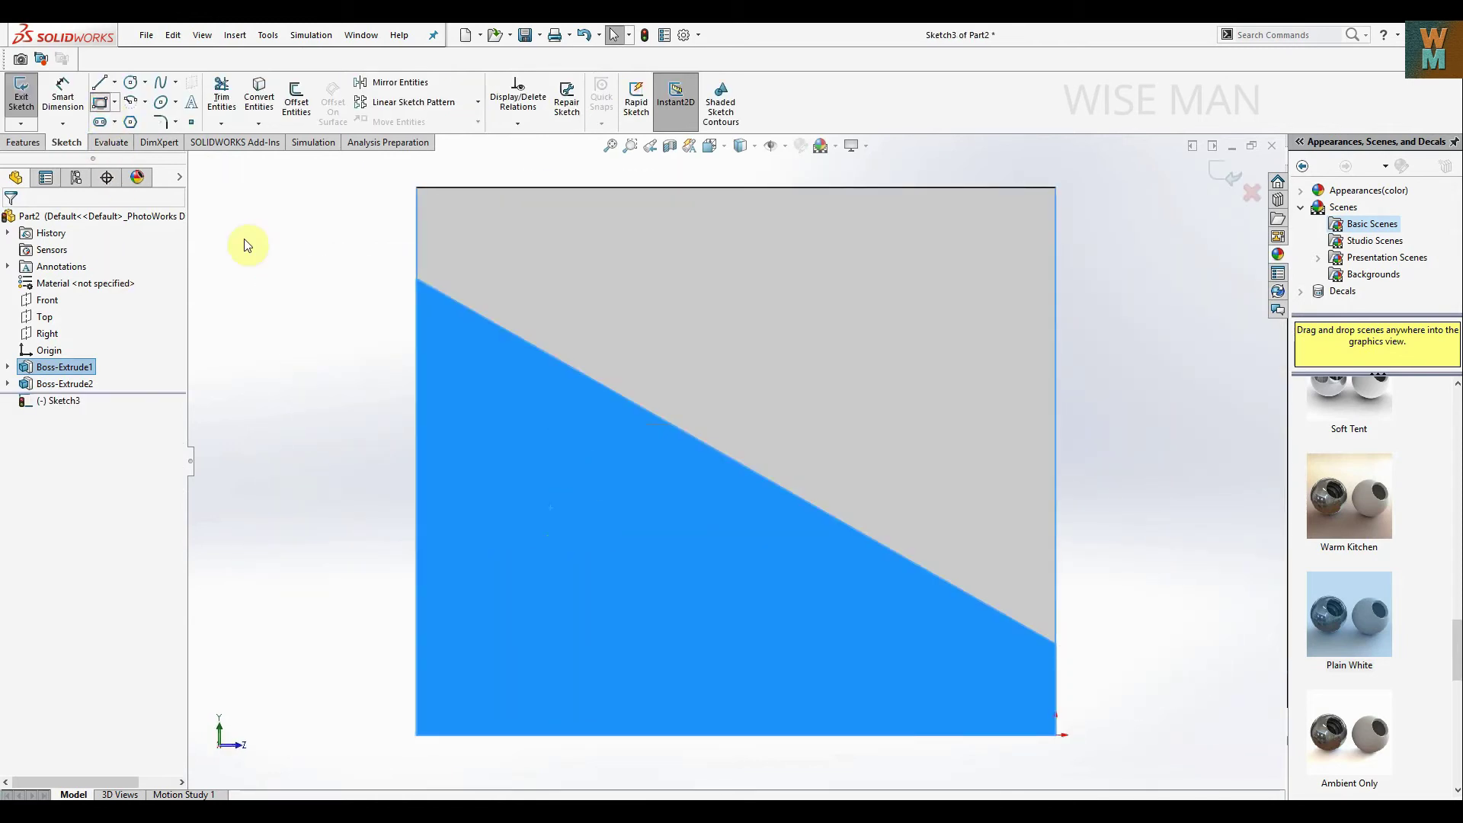
pyautogui.click(417, 734)
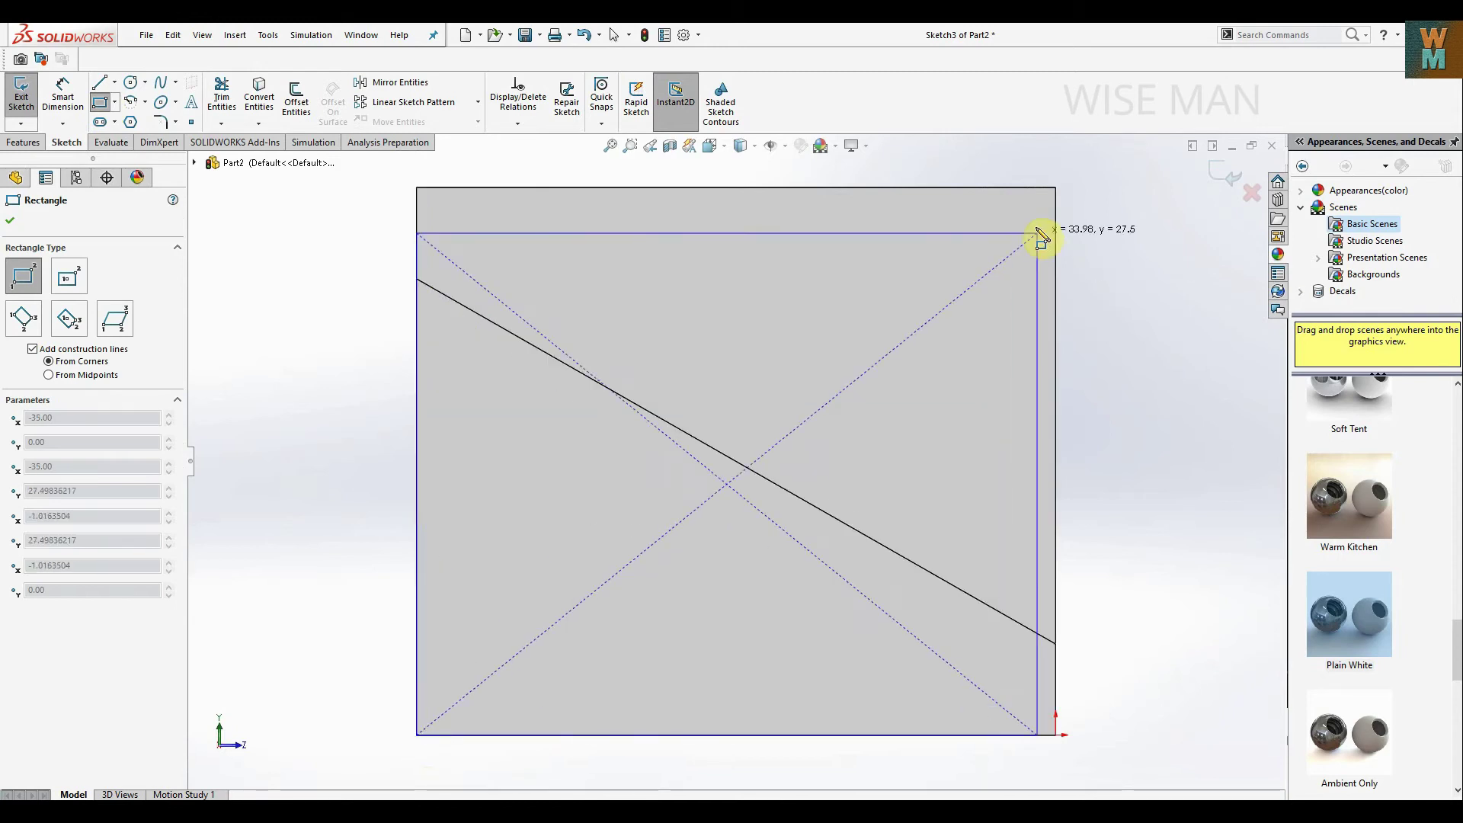
pyautogui.click(1055, 188)
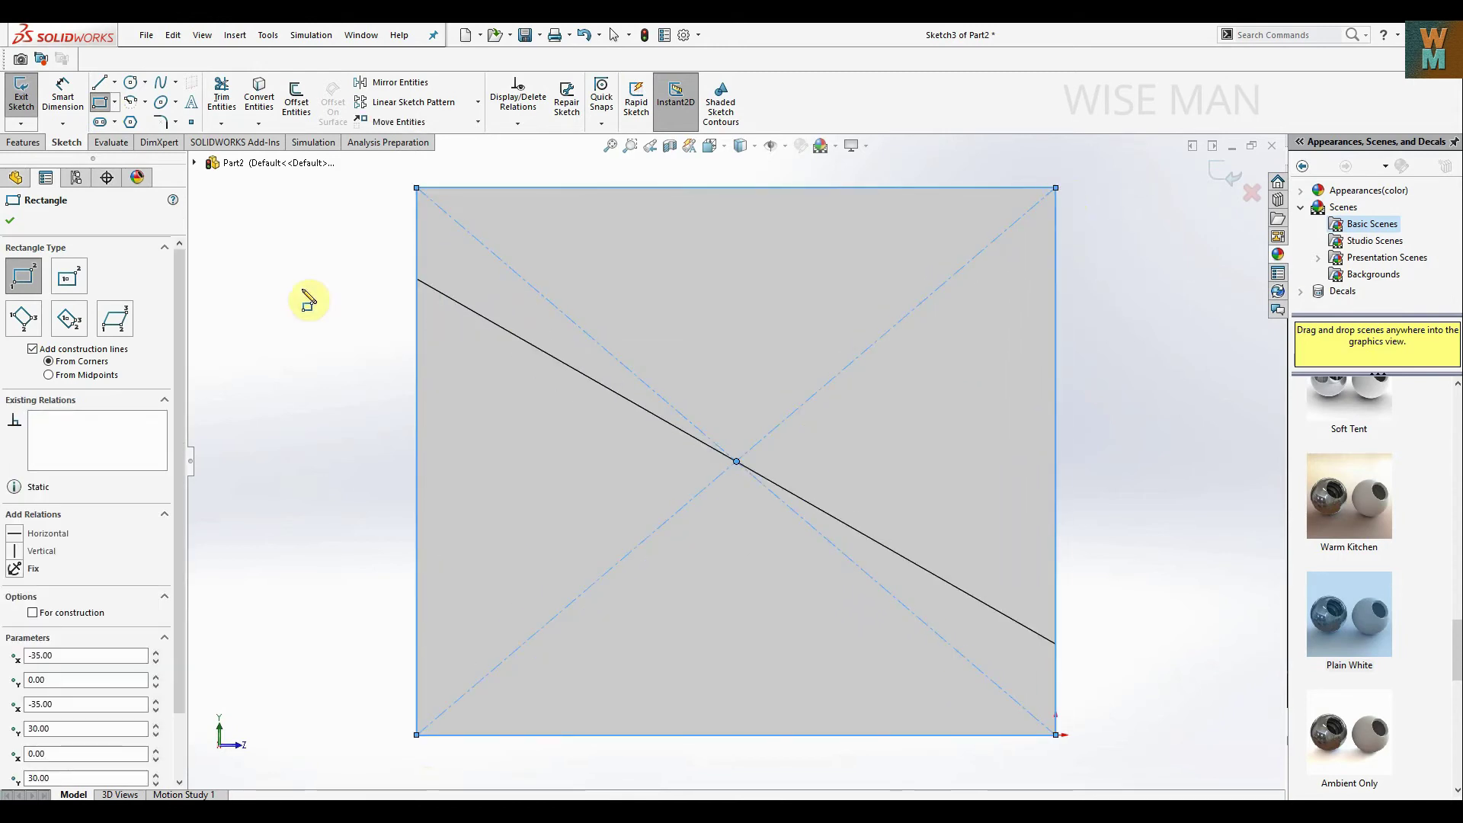
# Extrude the second rectangle outward from the wedge as a boss to form the other end block.
pyautogui.click(21, 141)
pyautogui.click(42, 110)
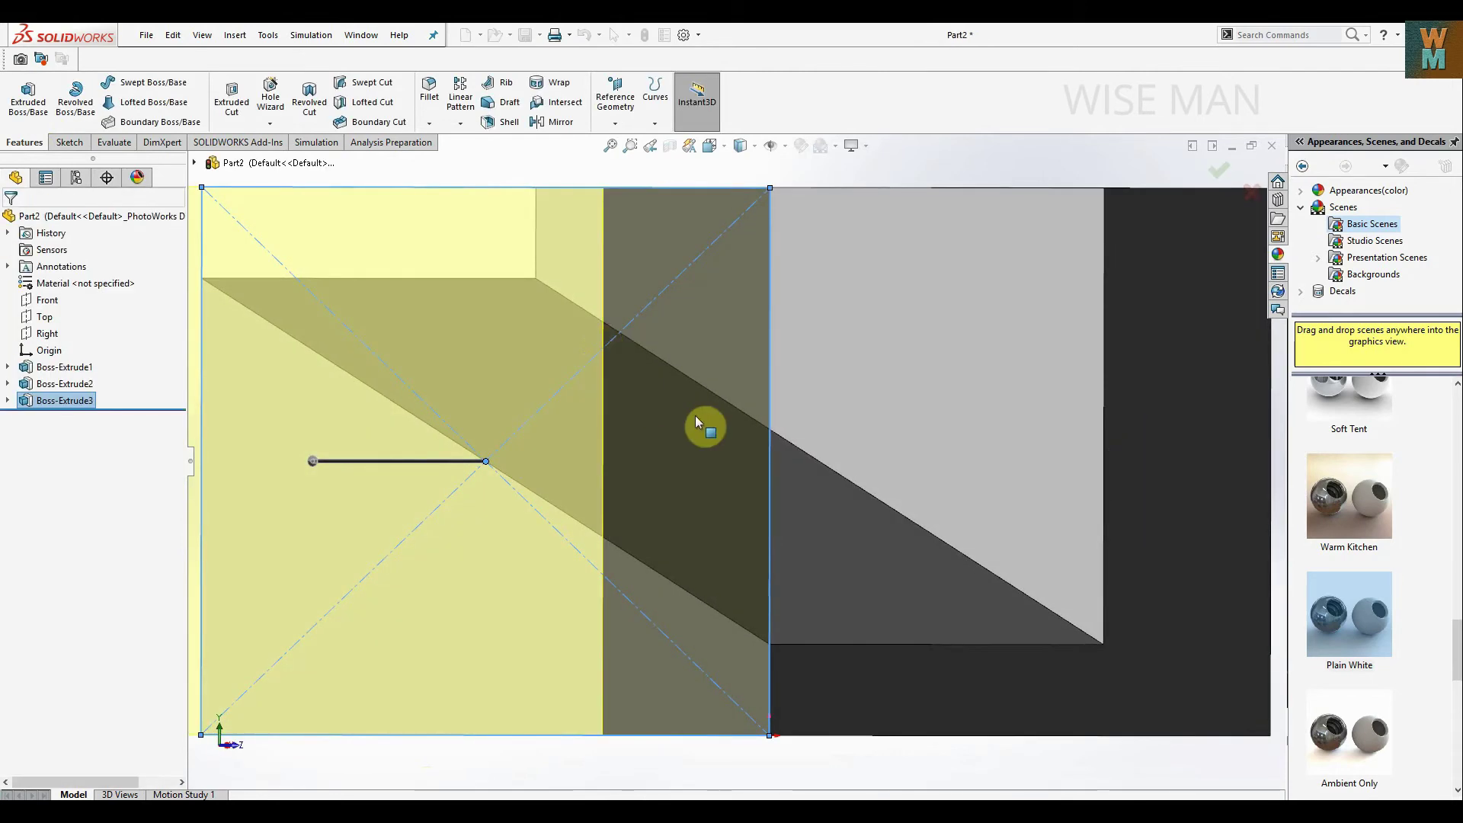
pyautogui.scroll(5, 695, 414)
pyautogui.moveTo(973, 433); pyautogui.dragTo(1072, 370, button='right')
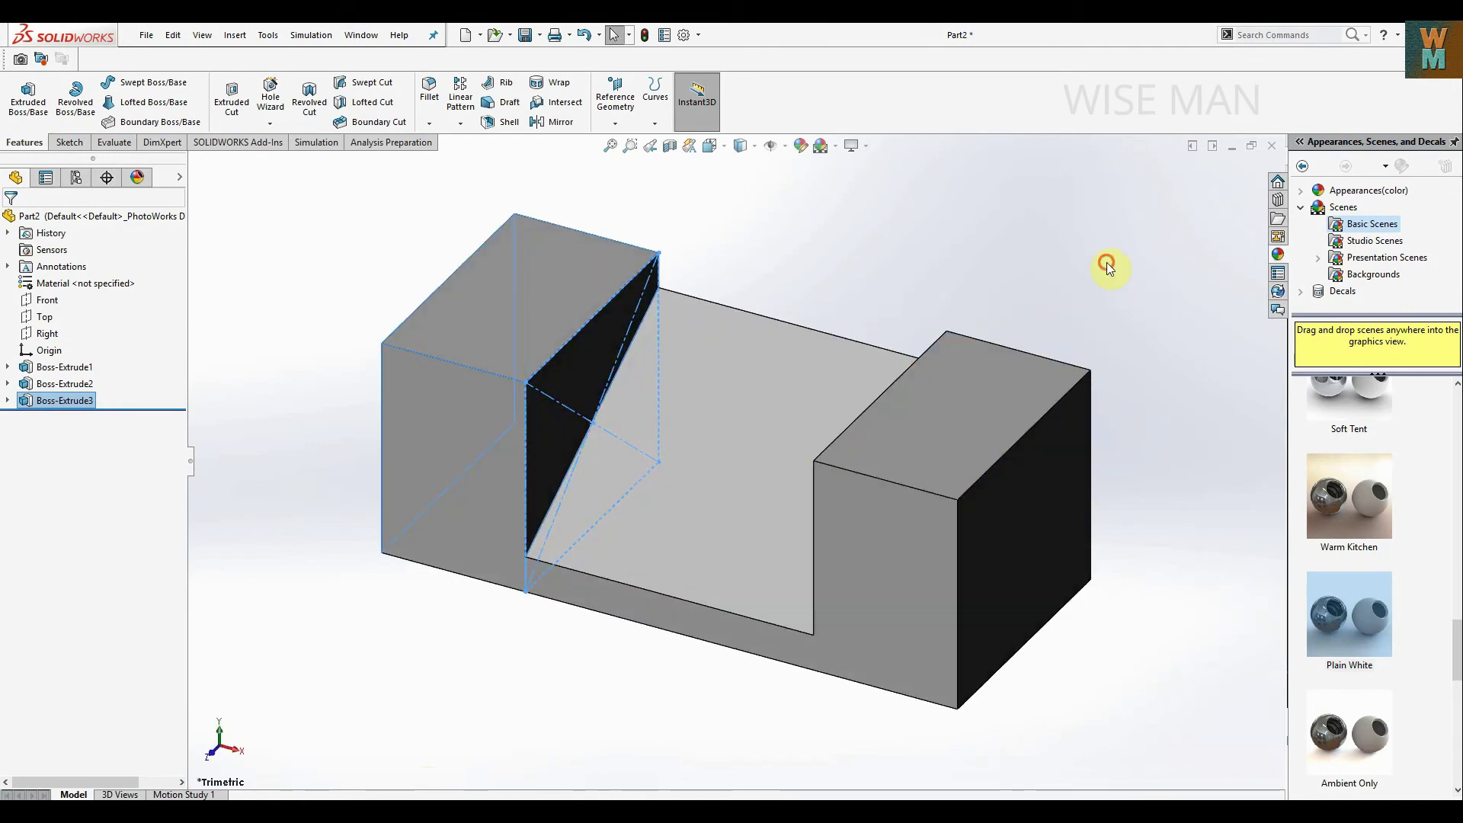
pyautogui.click(1106, 262)
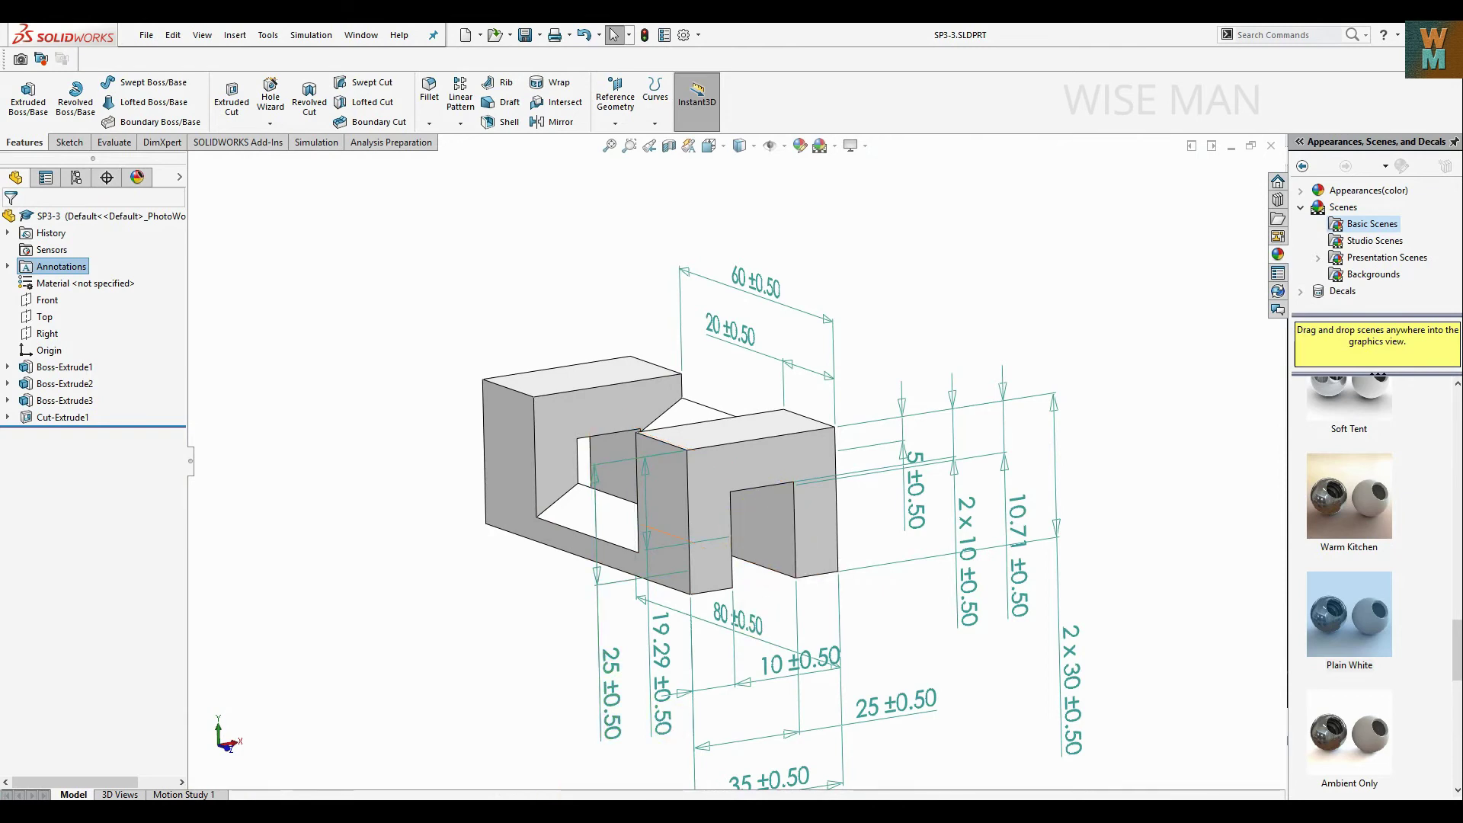
# Return to the new part and open a sketch on the first end block's outer face, viewed normal to it.
pyautogui.click(657, 780)
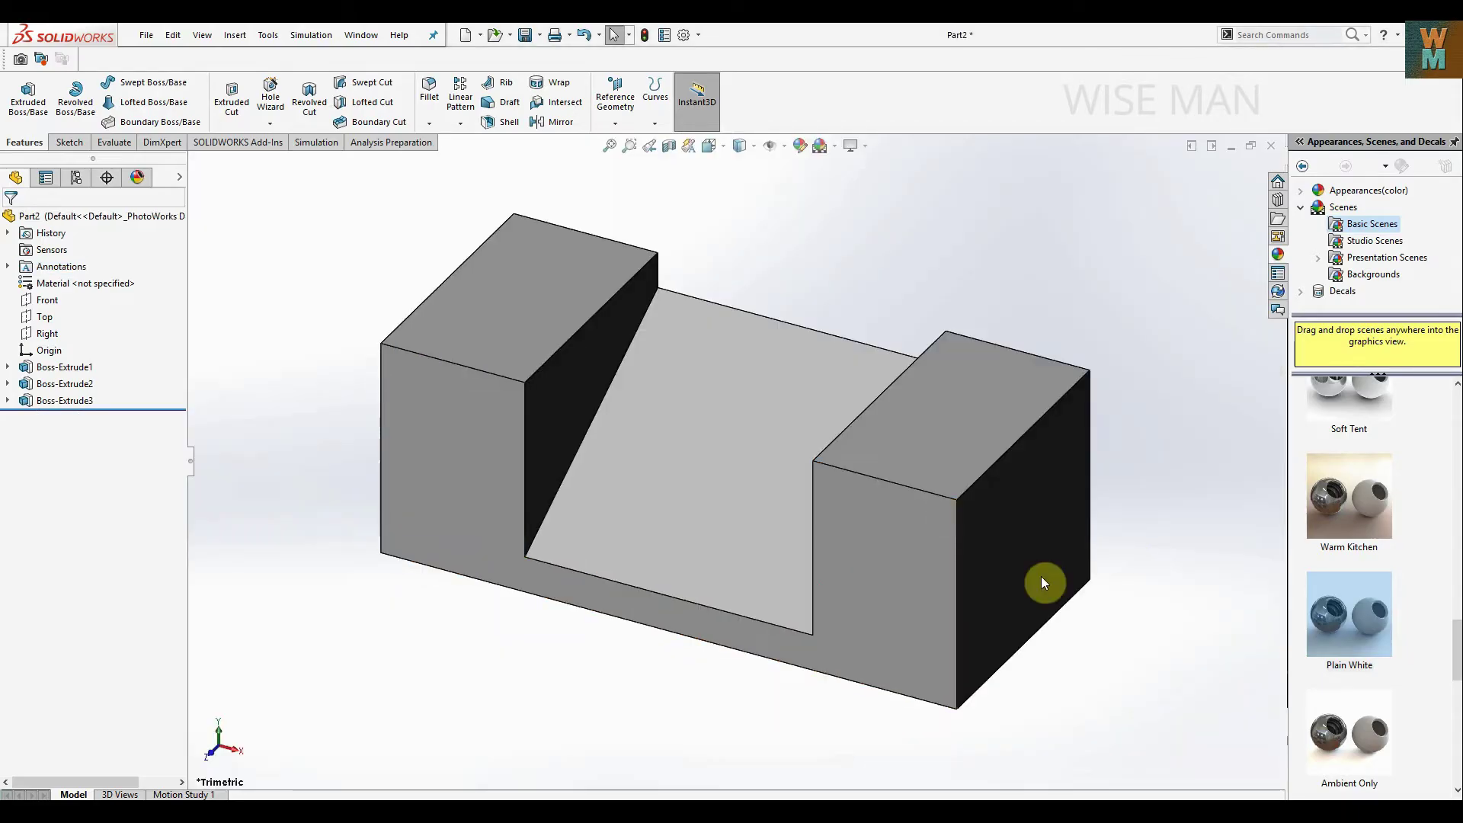
pyautogui.click(1008, 556)
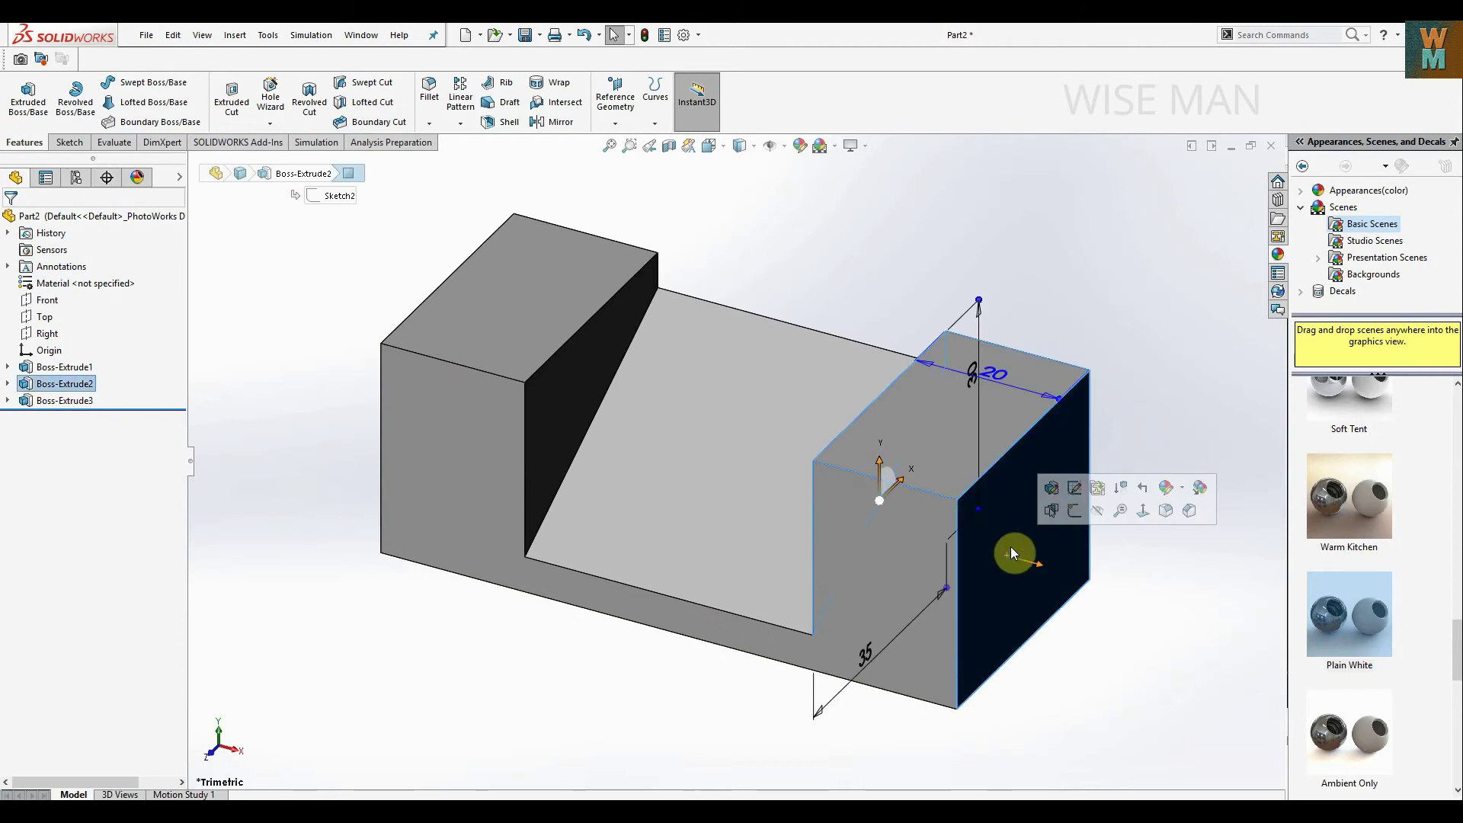
pyautogui.click(1143, 508)
pyautogui.rightClick(888, 553)
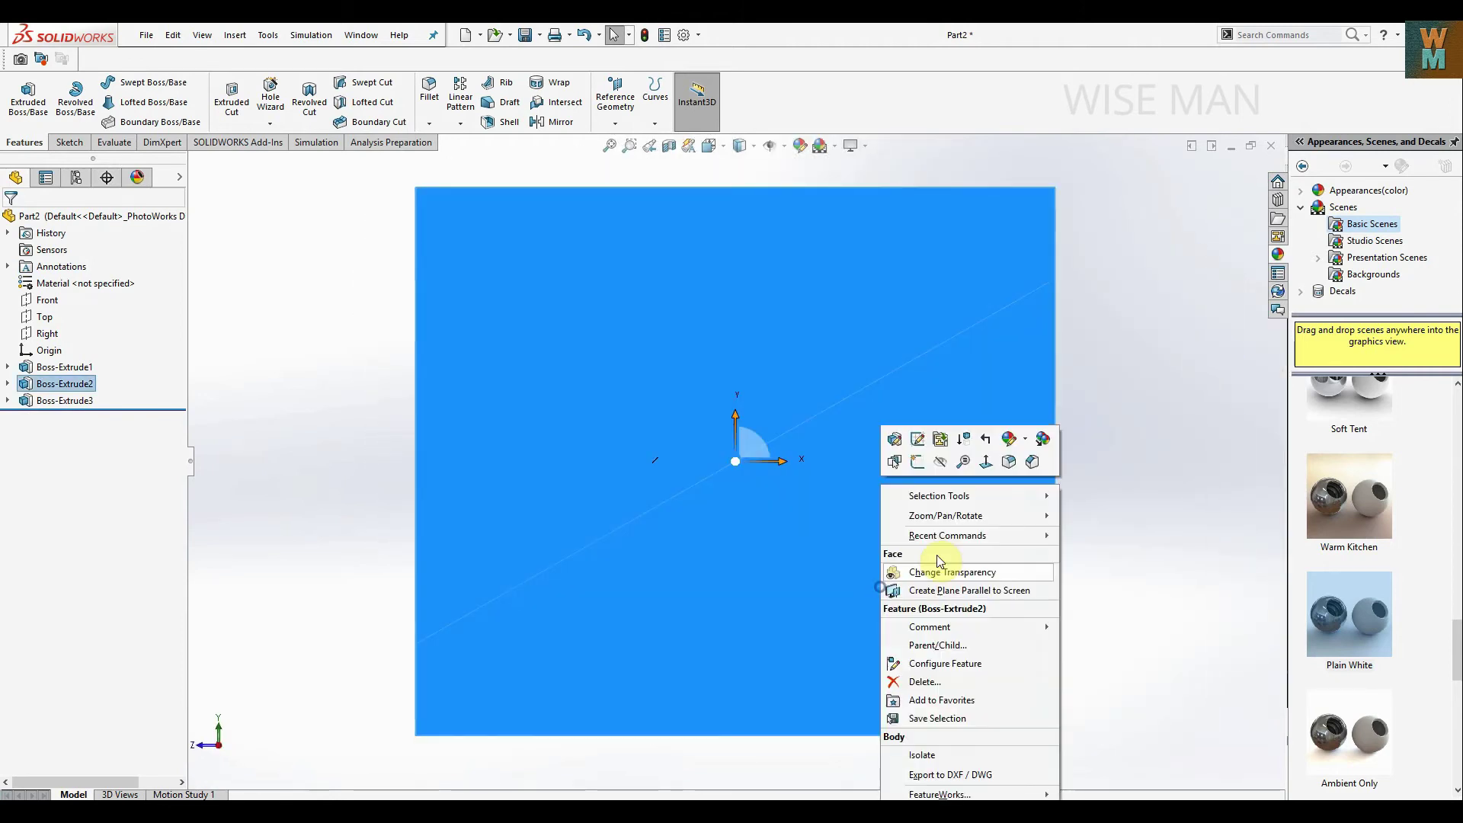
pyautogui.click(920, 462)
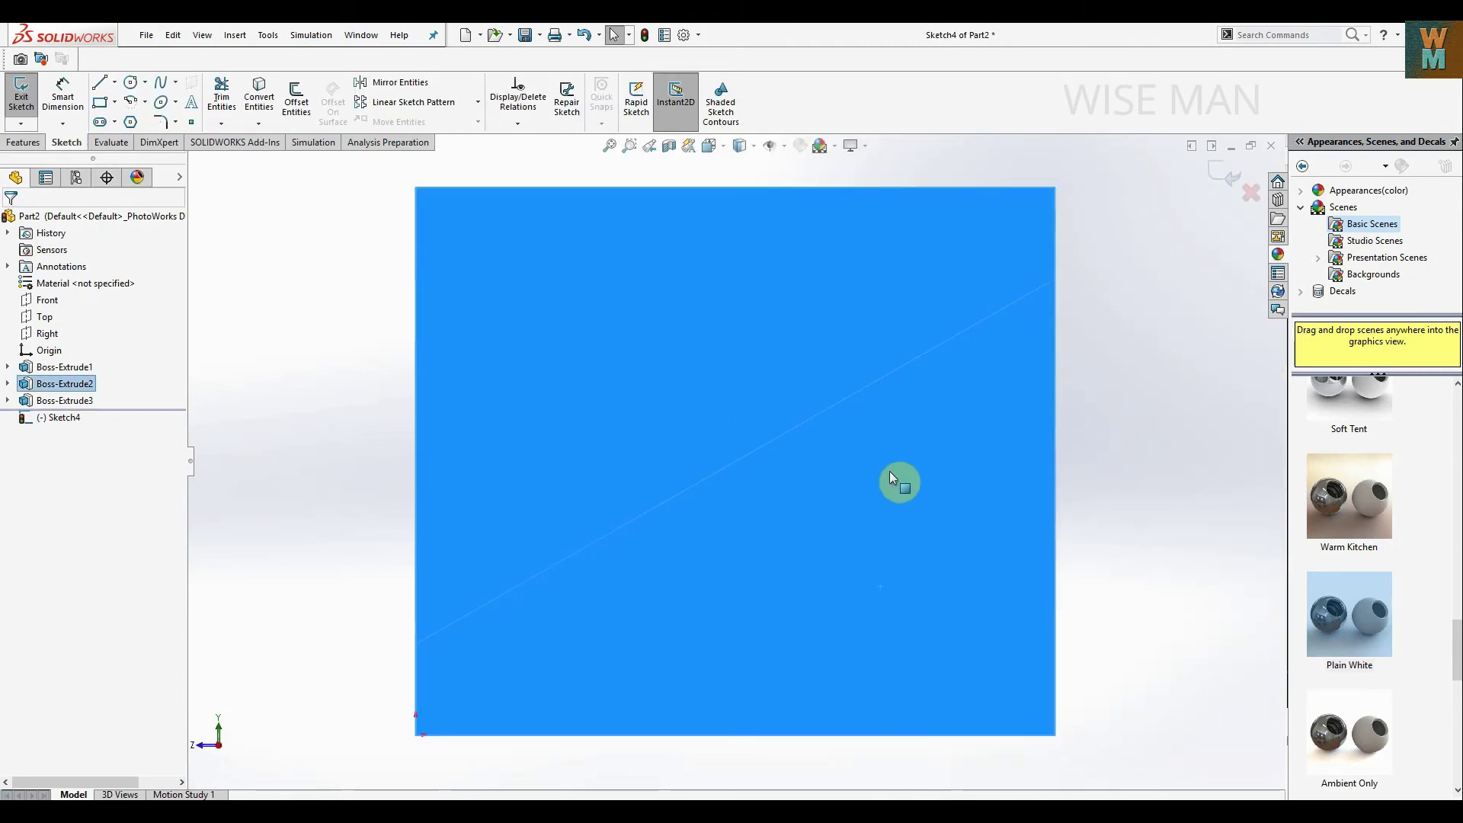
# Sketch a corner rectangle about 17.7 by 17.3 mm standing on the face's bottom edge, starting about 10 mm from the origin.
pyautogui.click(100, 86)
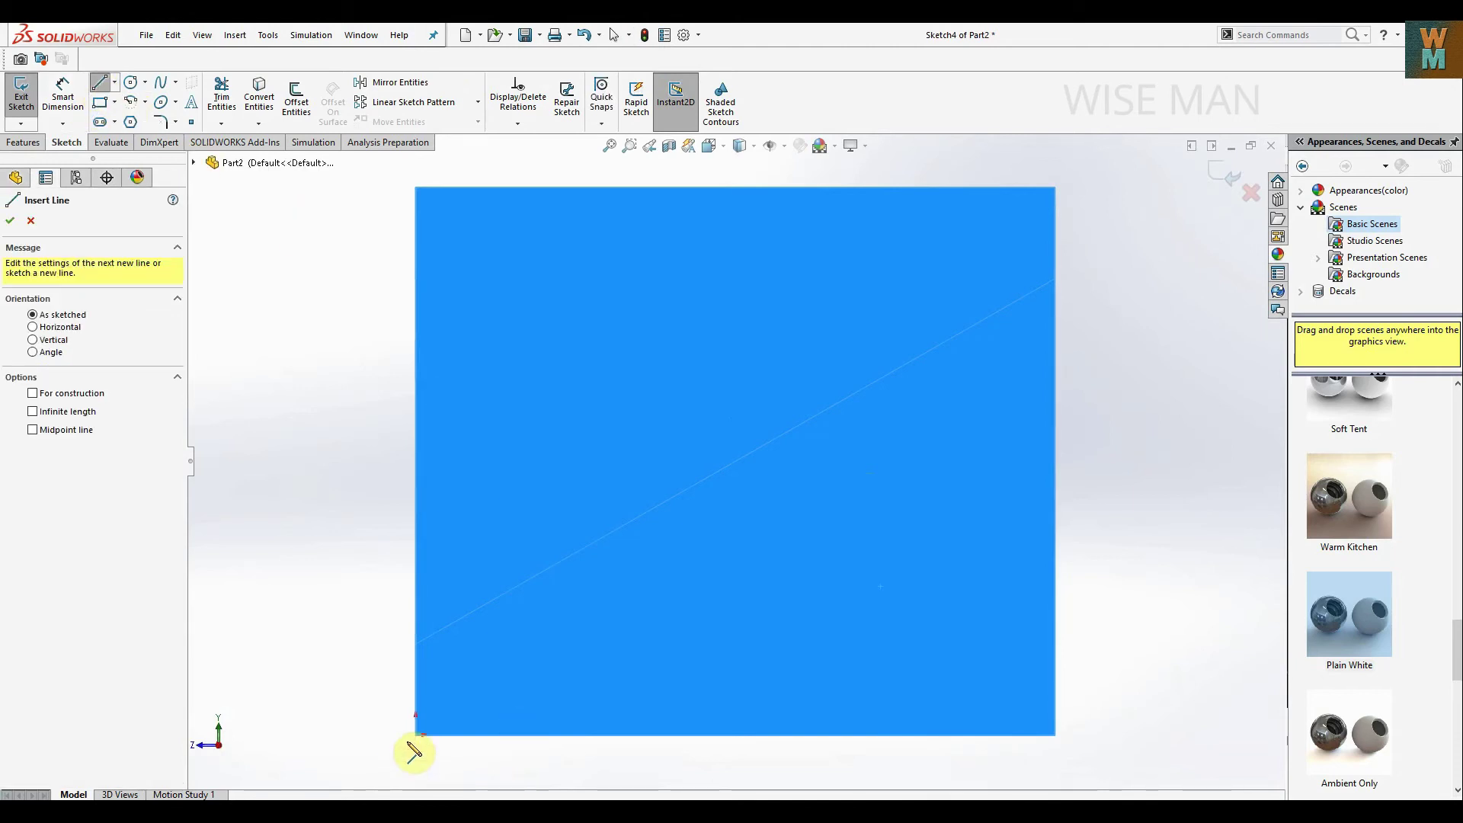
pyautogui.click(103, 104)
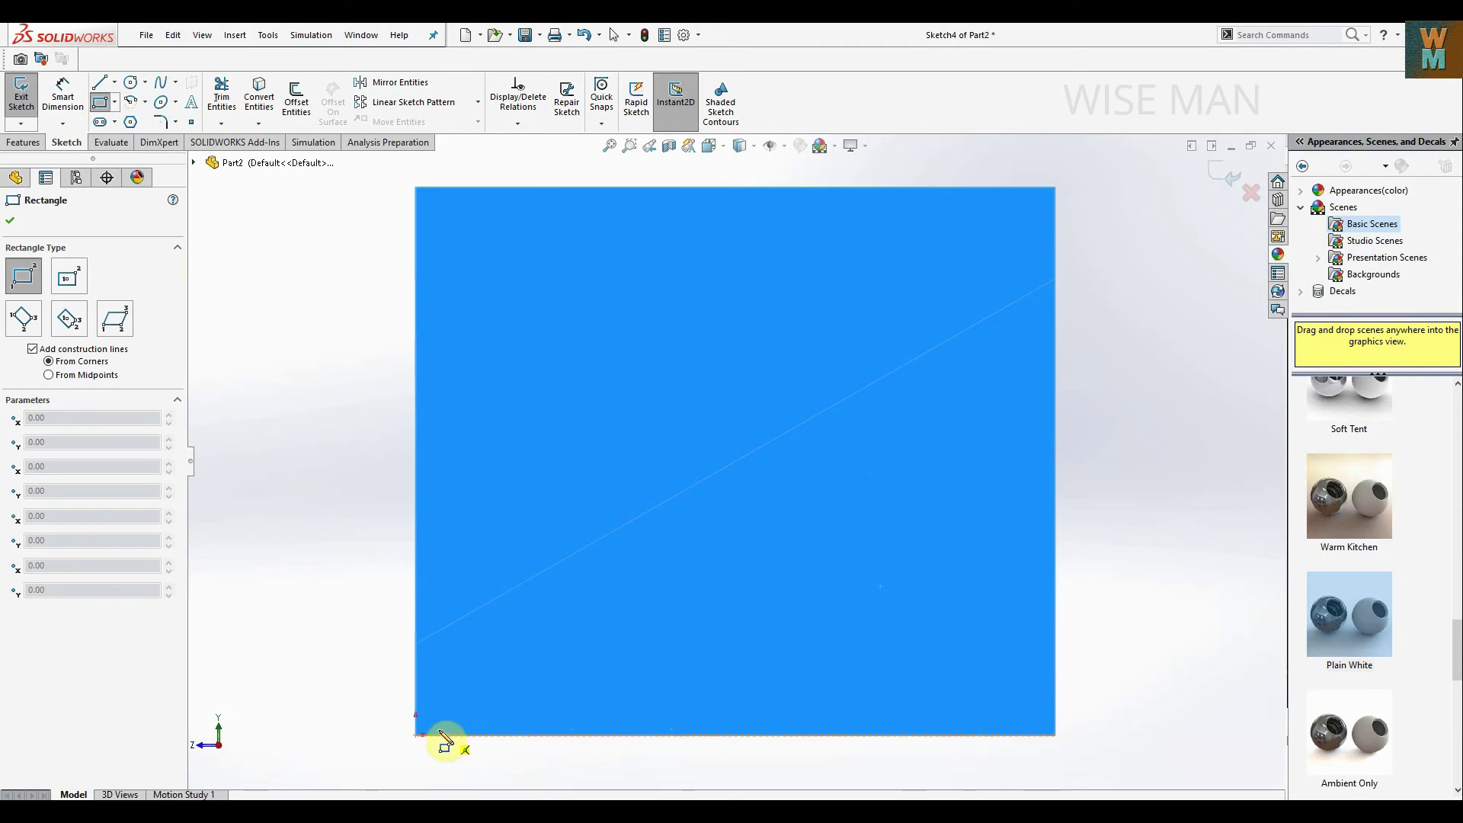
pyautogui.click(600, 734)
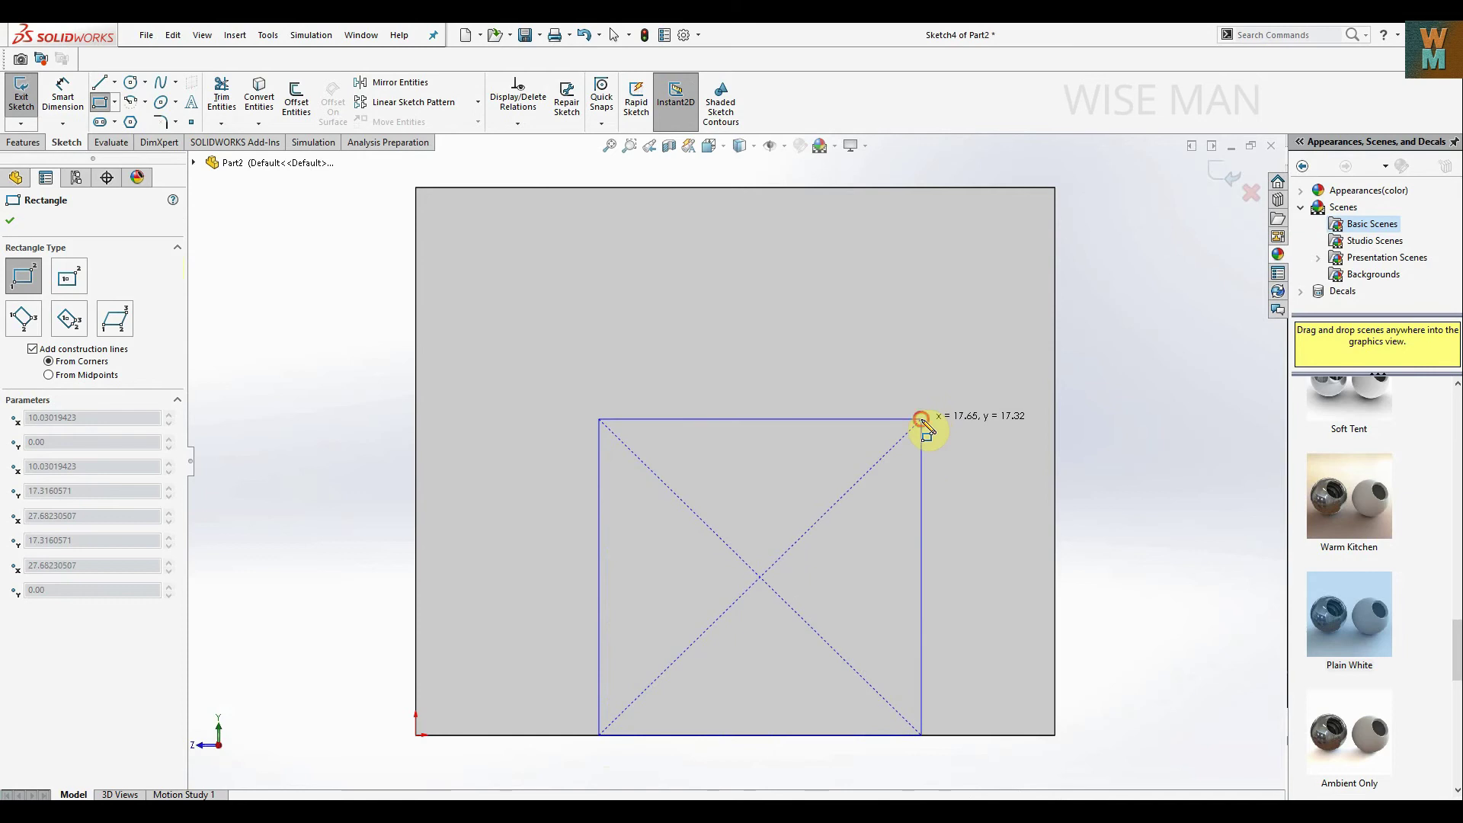
pyautogui.click(922, 419)
# Dimension both vertical sides of the rectangle 10 mm from the nearest side edges of the block face.
pyautogui.click(67, 91)
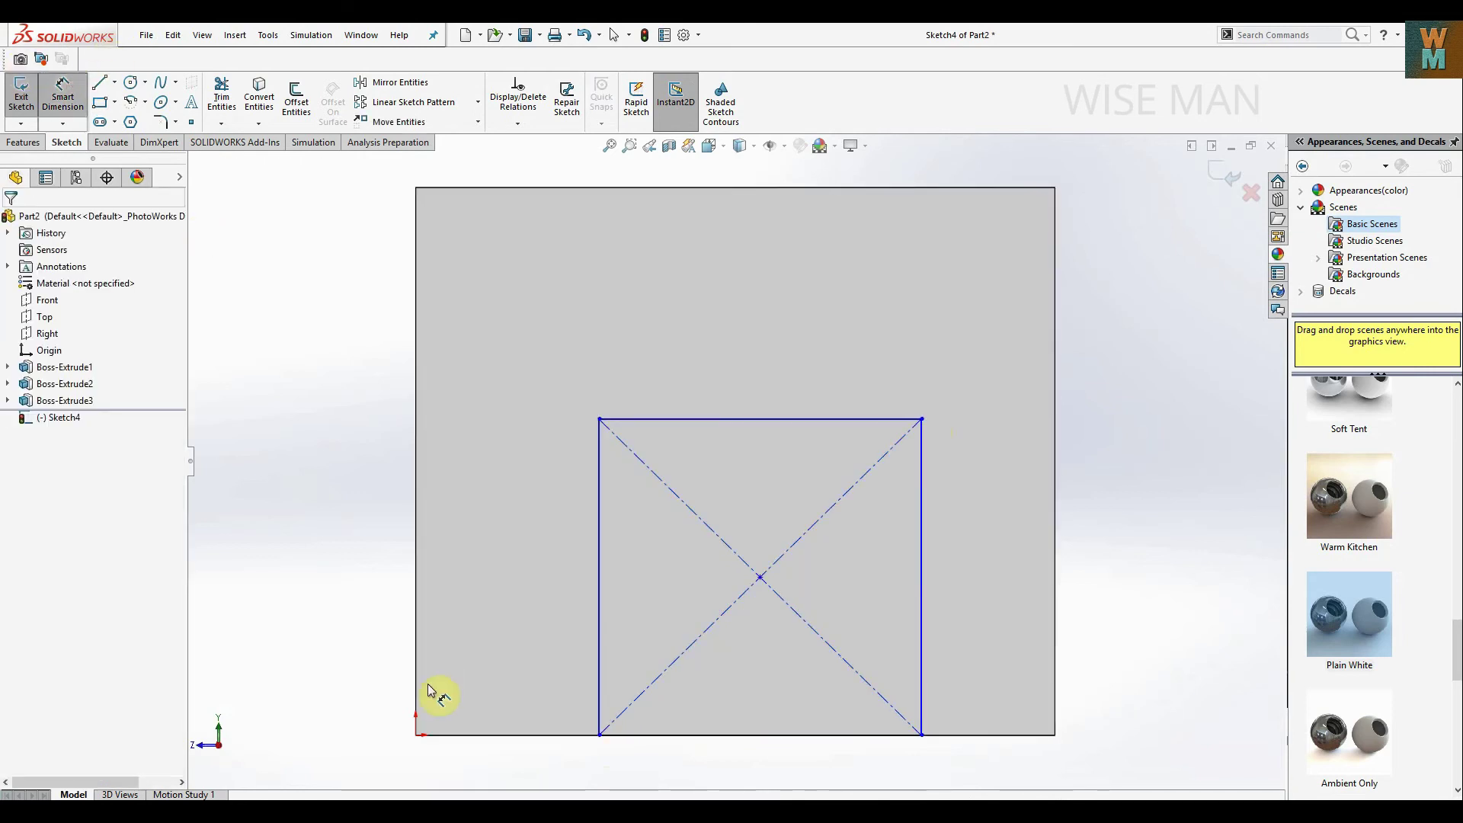
pyautogui.click(416, 680)
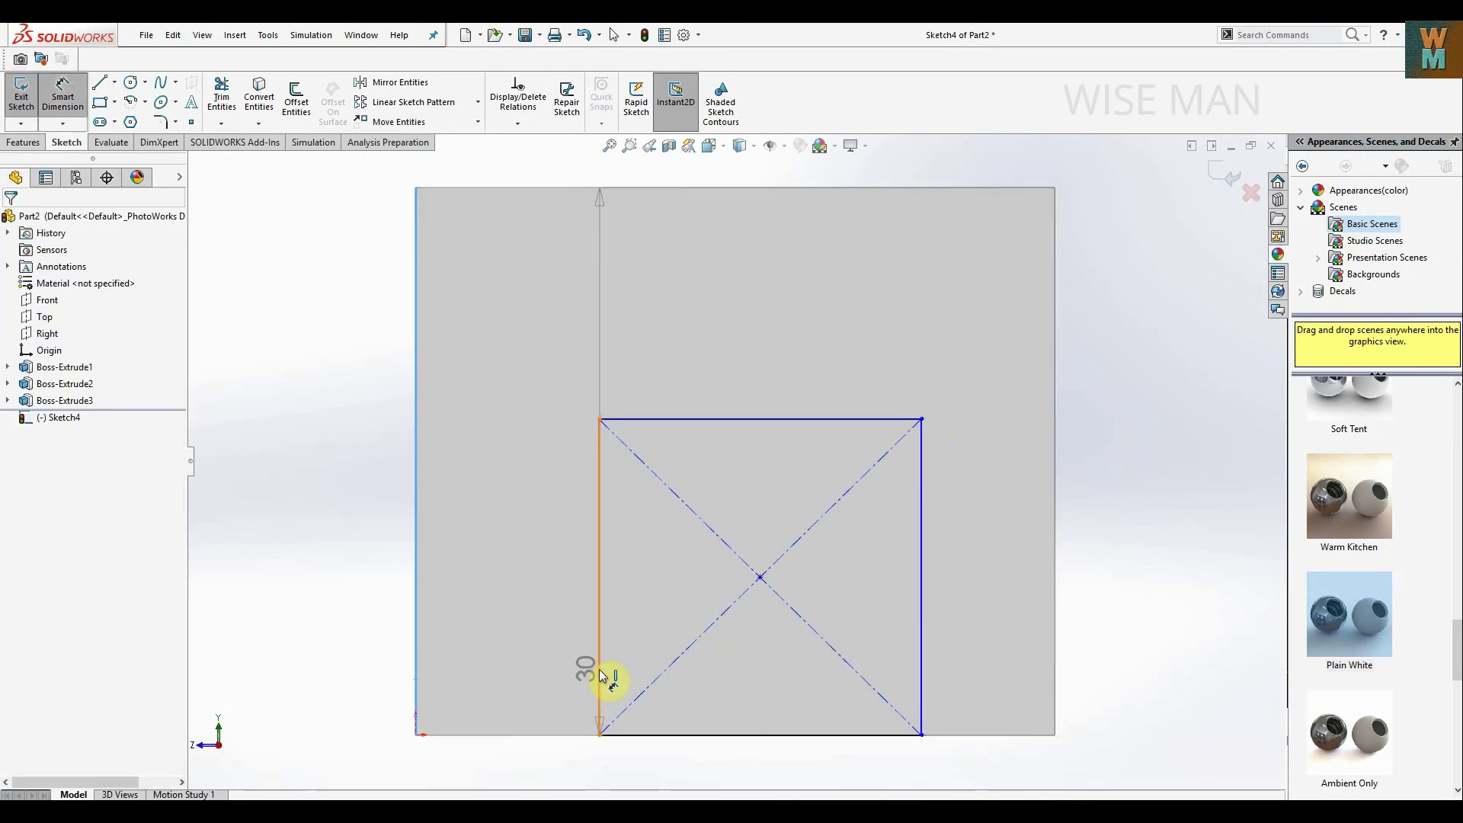
pyautogui.click(598, 672)
pyautogui.click(506, 771)
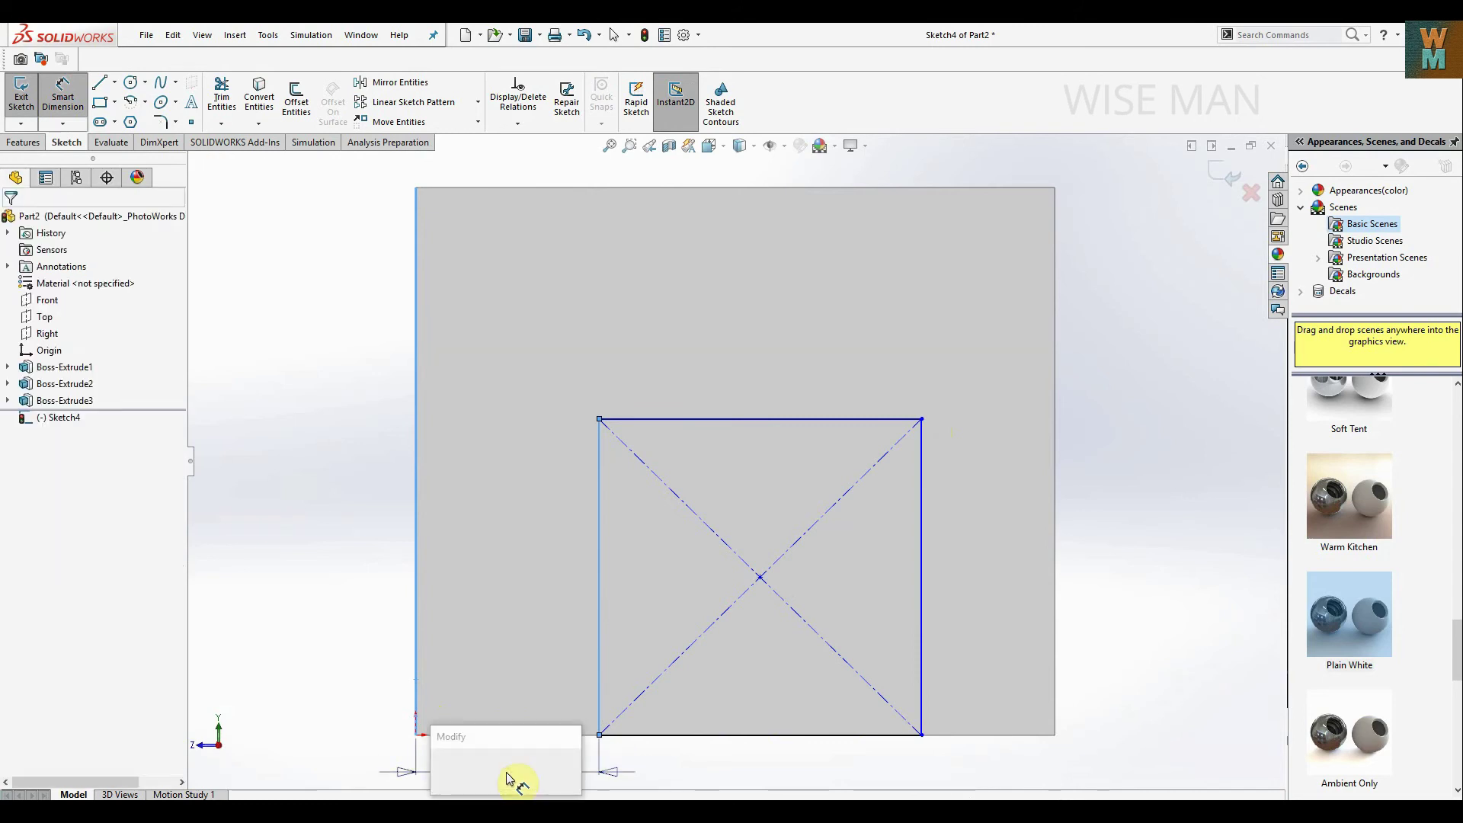
pyautogui.write('10')
pyautogui.press('Return')
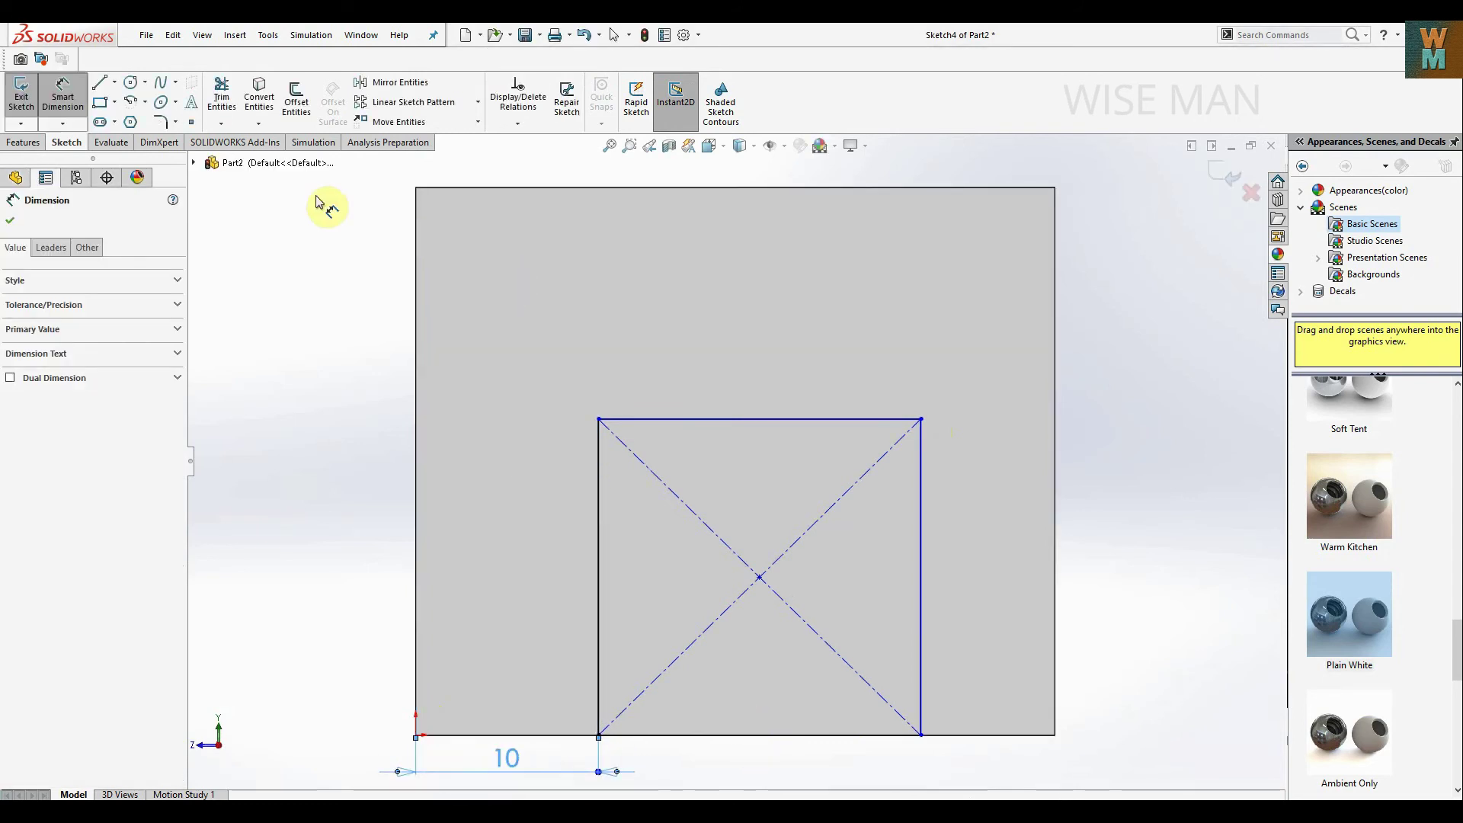
pyautogui.click(923, 609)
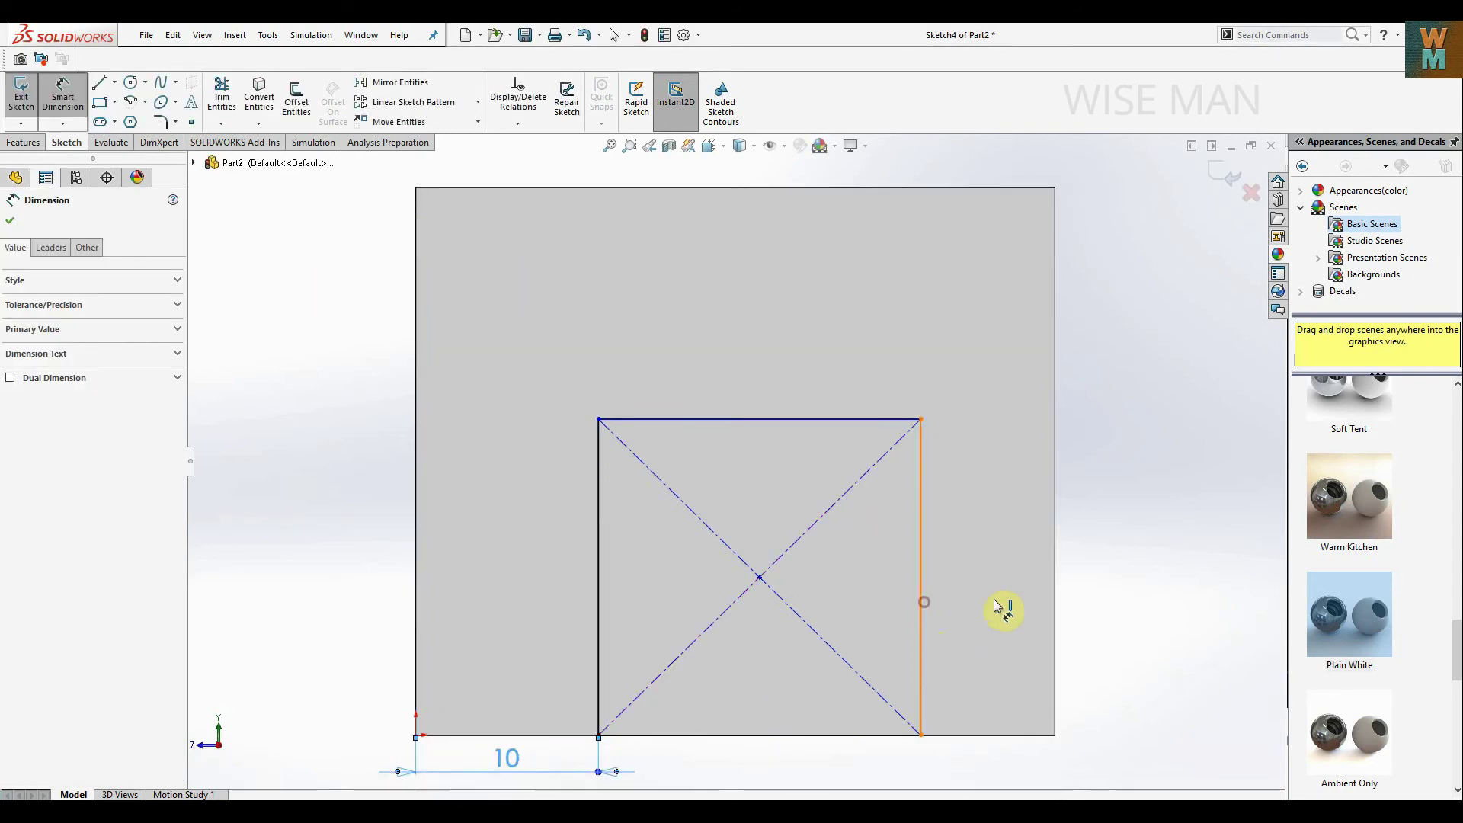
pyautogui.click(1055, 609)
pyautogui.click(994, 765)
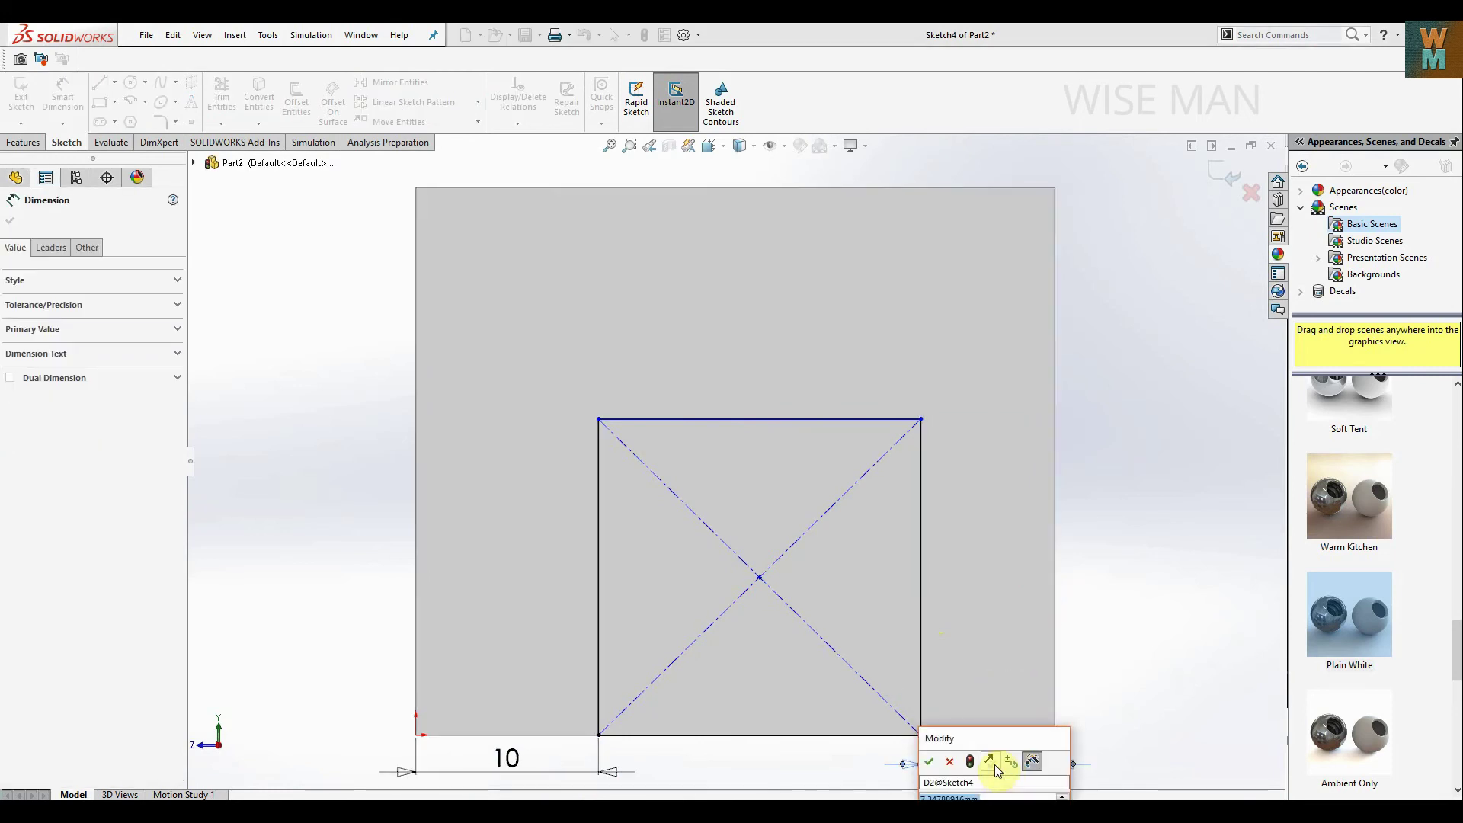
pyautogui.press('Return')
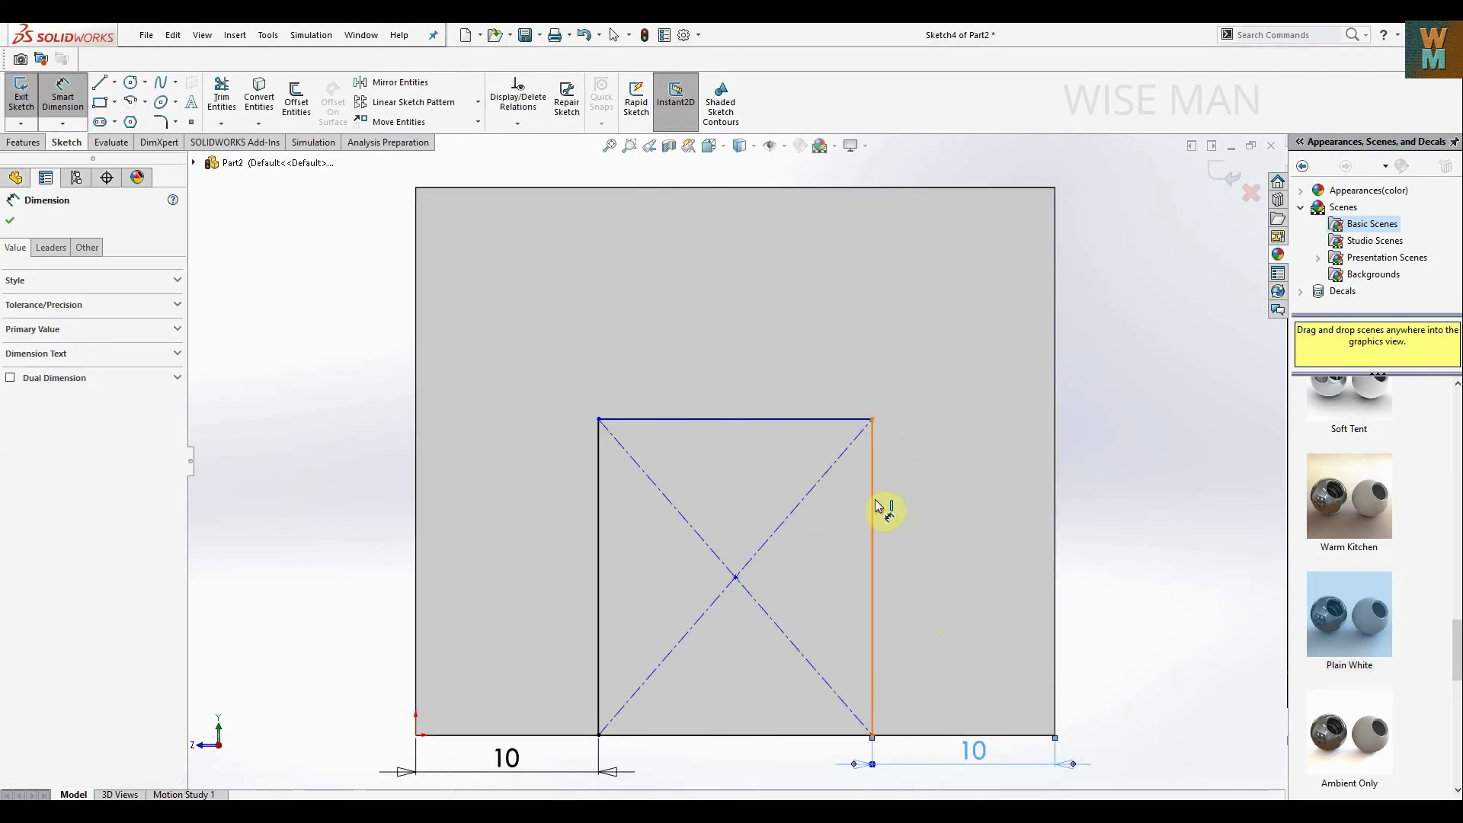
# Dimension the height of the slot rectangle as 20 mm.
pyautogui.click(878, 507)
pyautogui.click(1138, 535)
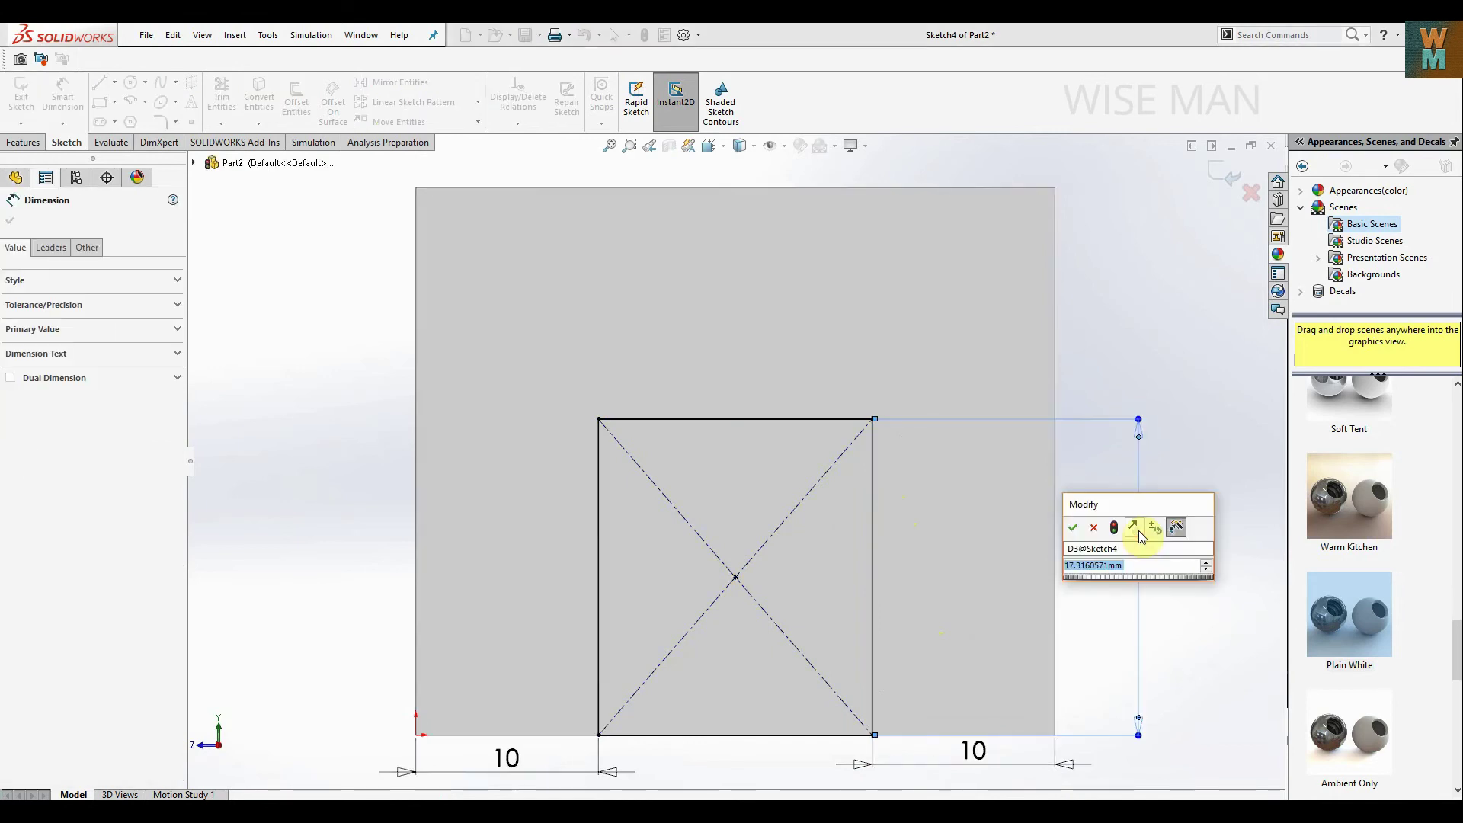
pyautogui.write('20')
pyautogui.press('Return')
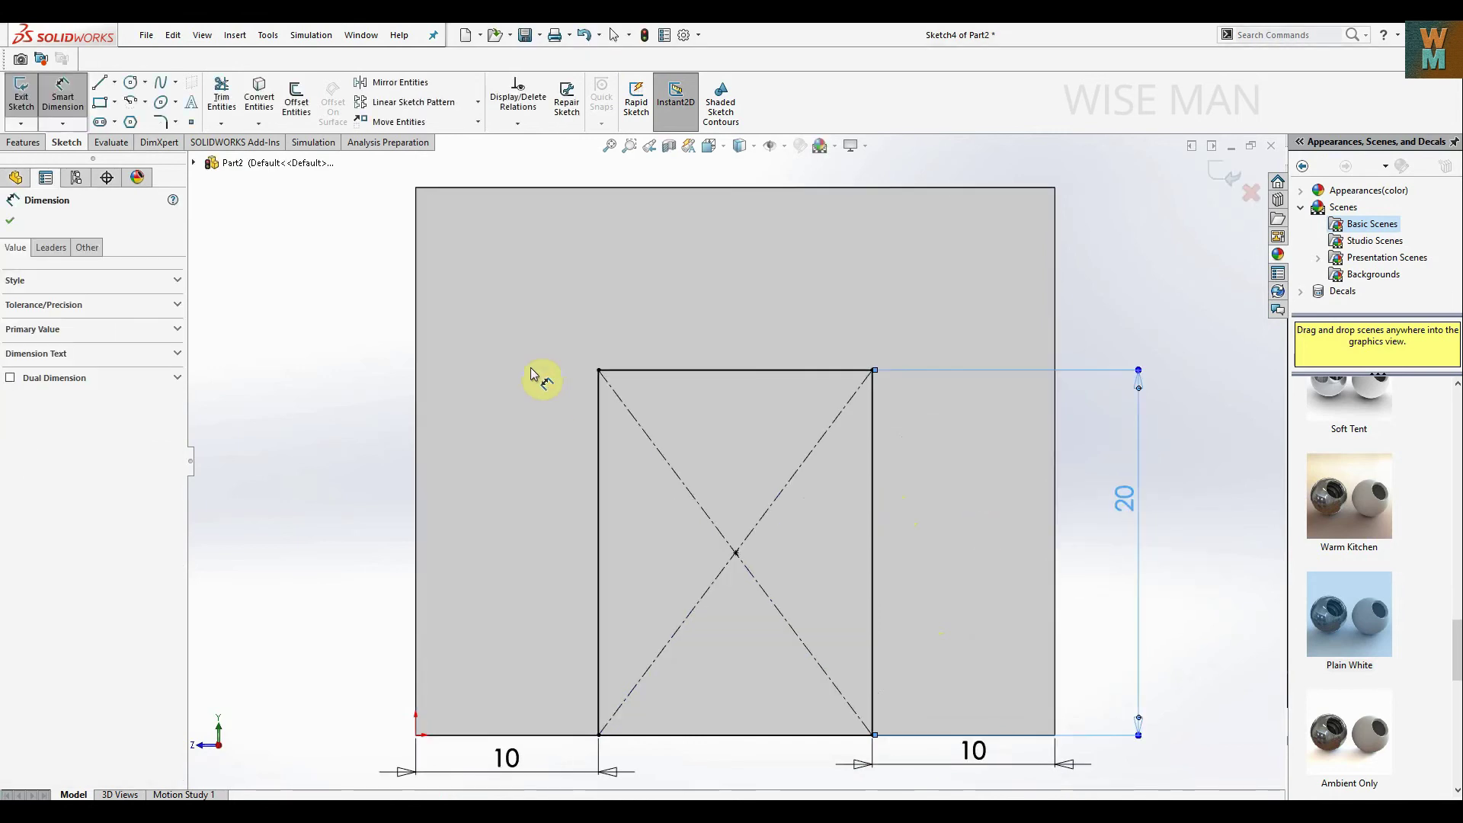
# Cut the slot rectangle through the whole part with an Extruded Cut set to Through All - Both.
pyautogui.click(36, 140)
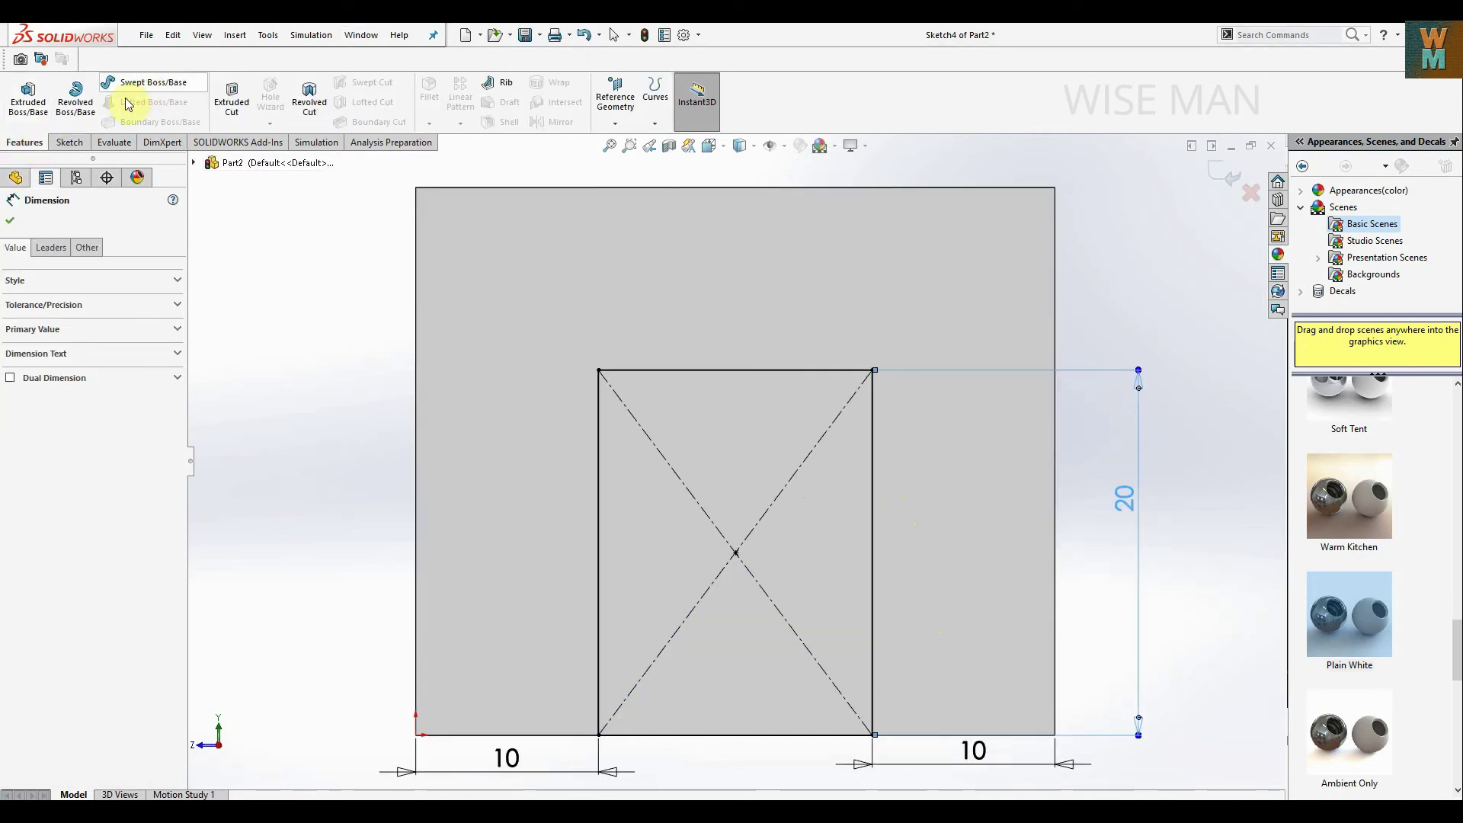
pyautogui.click(231, 97)
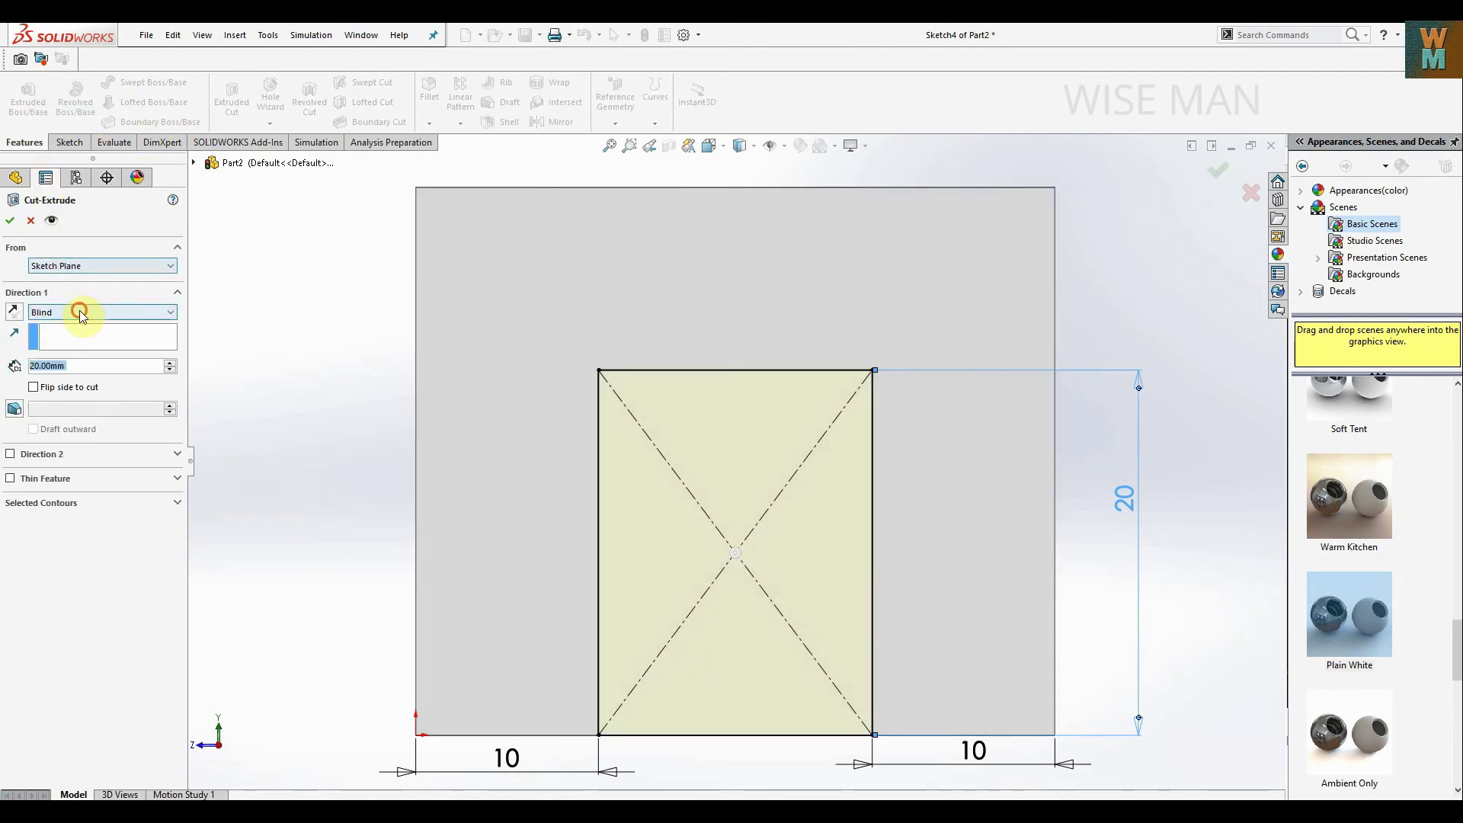
pyautogui.click(82, 313)
pyautogui.click(85, 347)
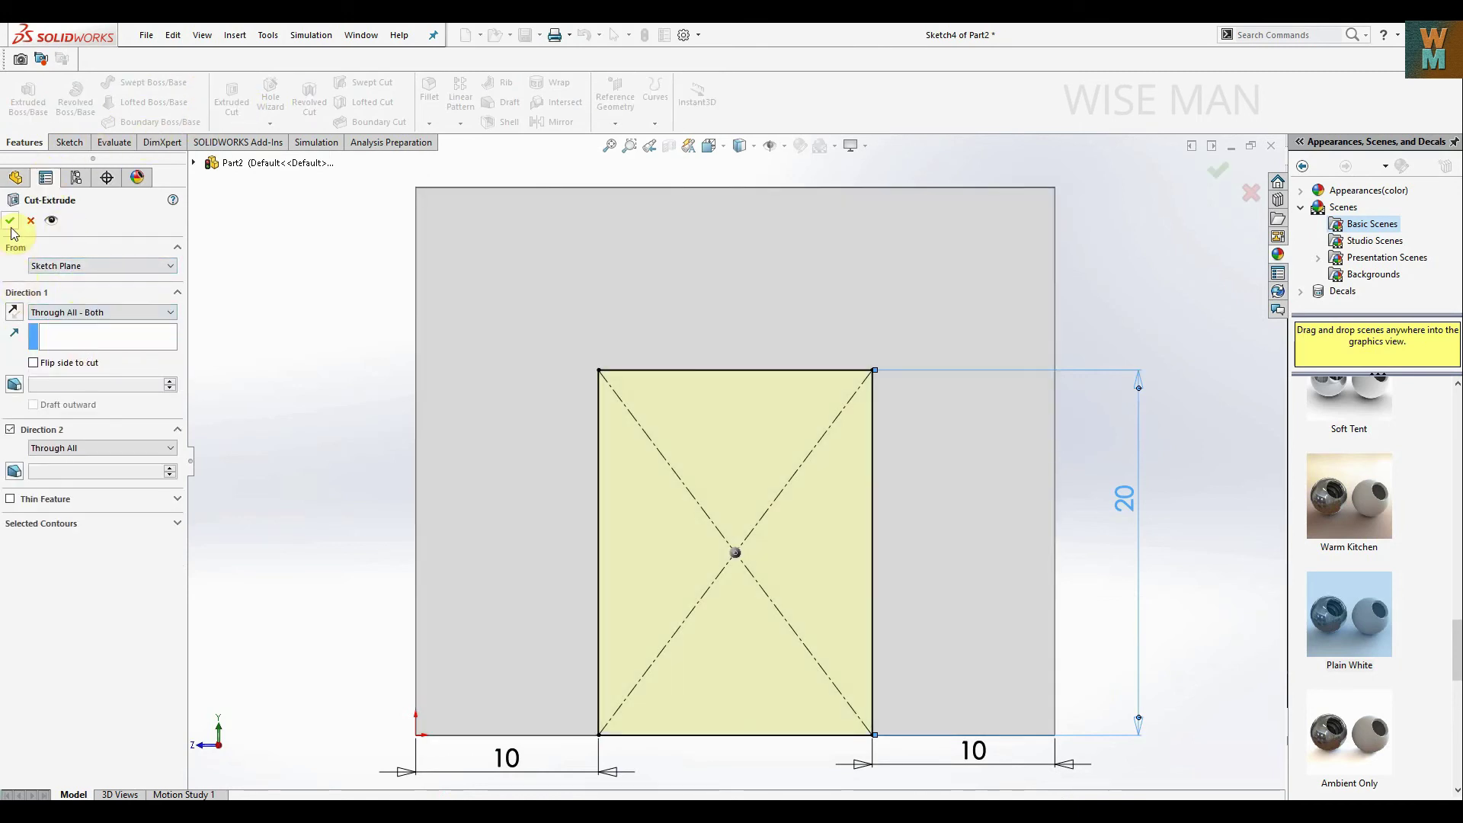
pyautogui.click(11, 222)
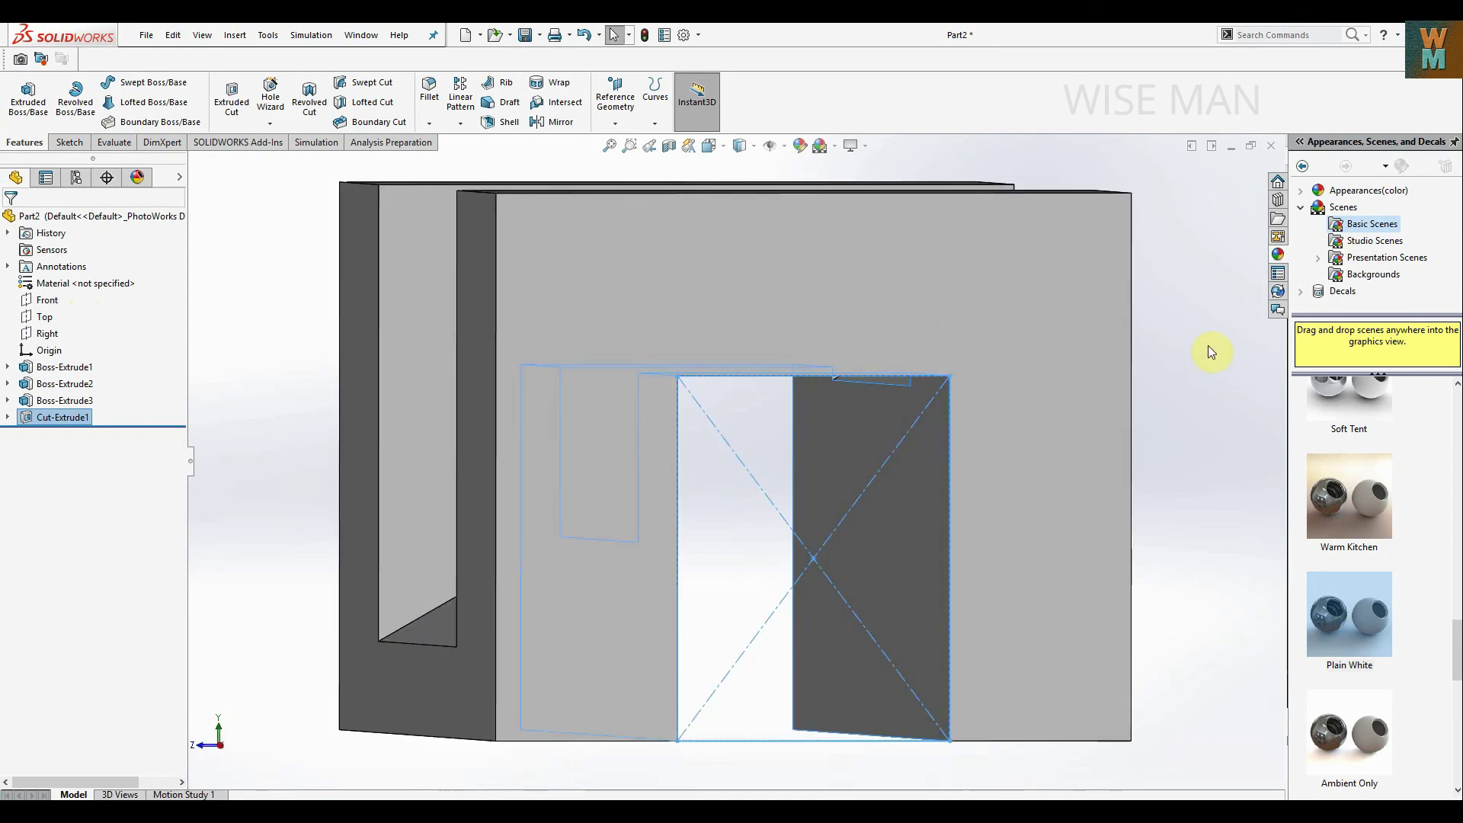
pyautogui.moveTo(1208, 346); pyautogui.dragTo(1240, 306, button='right')
pyautogui.click(1028, 229)
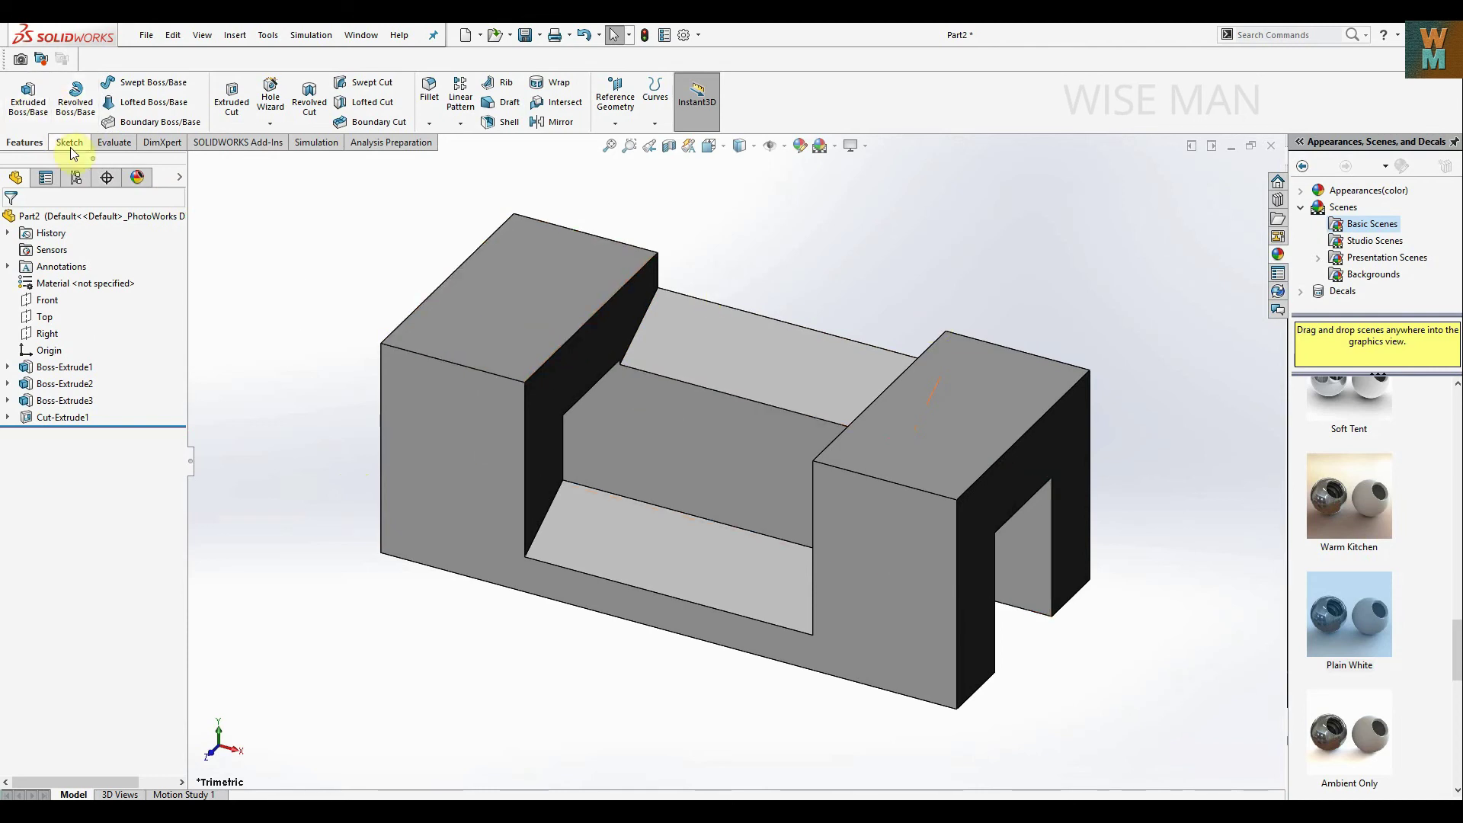
# Begin a DimXpert Auto Dimension Scheme with the part's long front face as the primary datum.
pyautogui.click(149, 145)
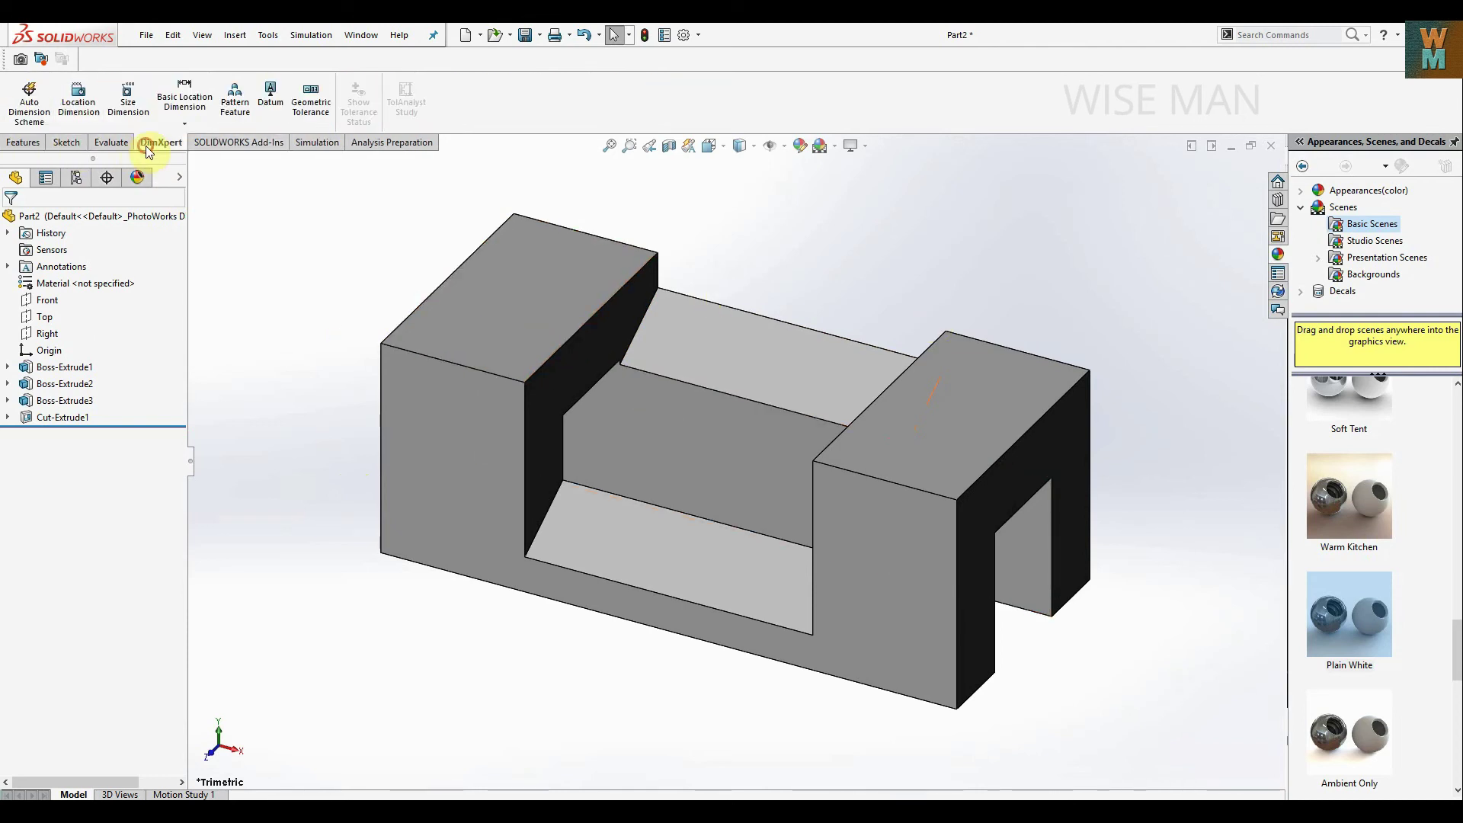
pyautogui.click(29, 106)
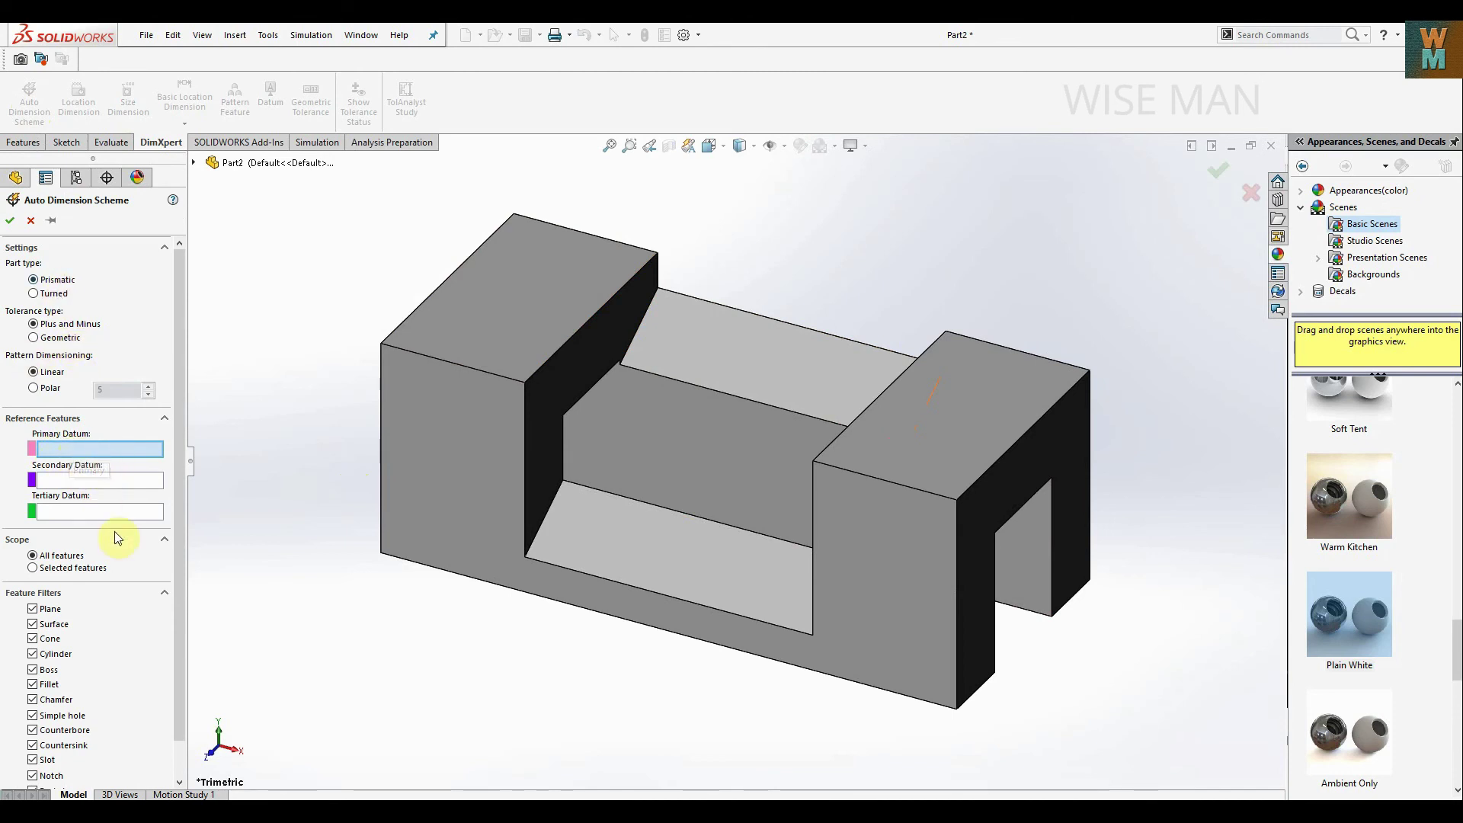
pyautogui.click(466, 450)
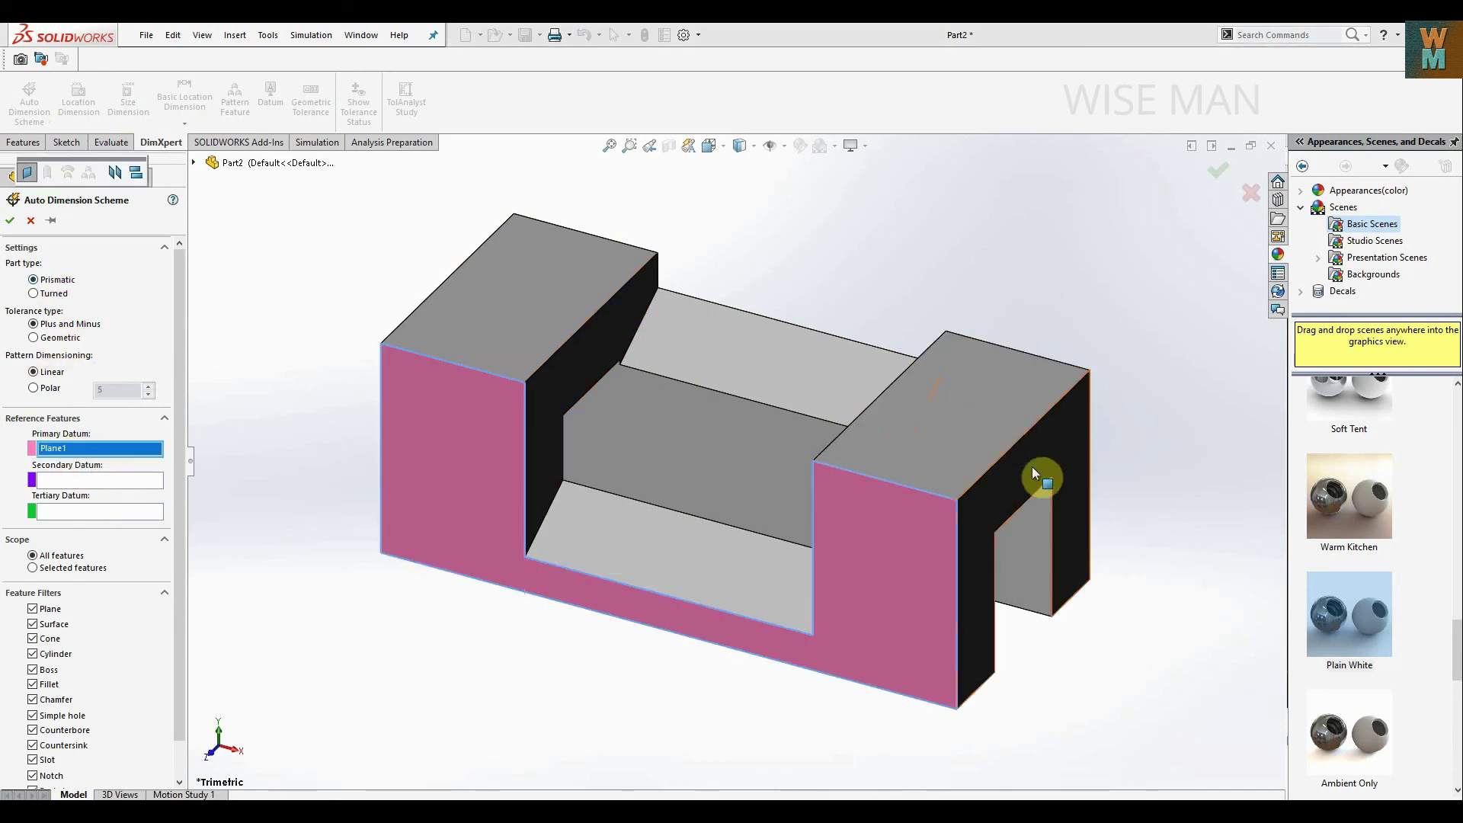
pyautogui.click(913, 498)
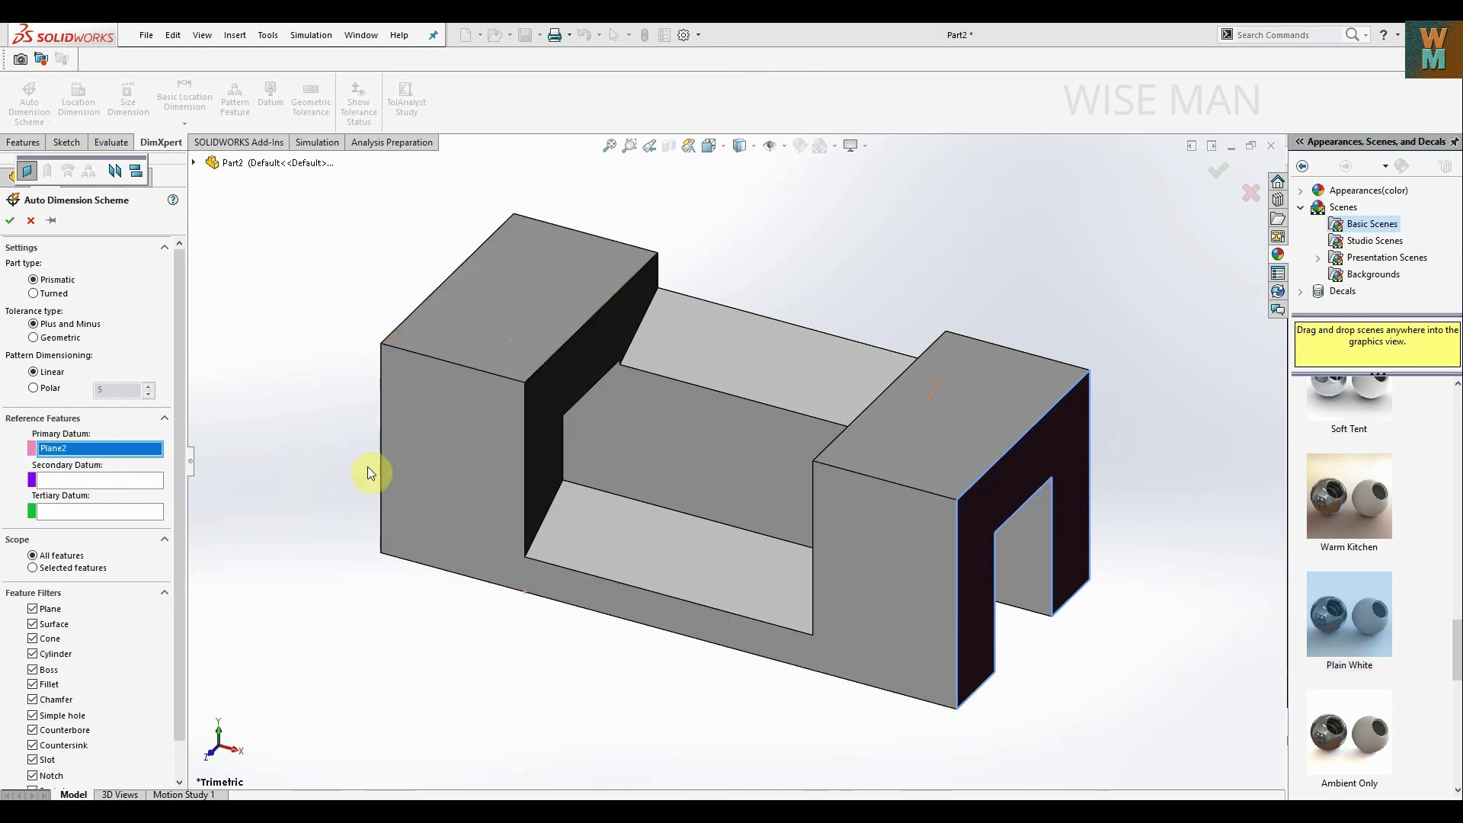
pyautogui.click(408, 458)
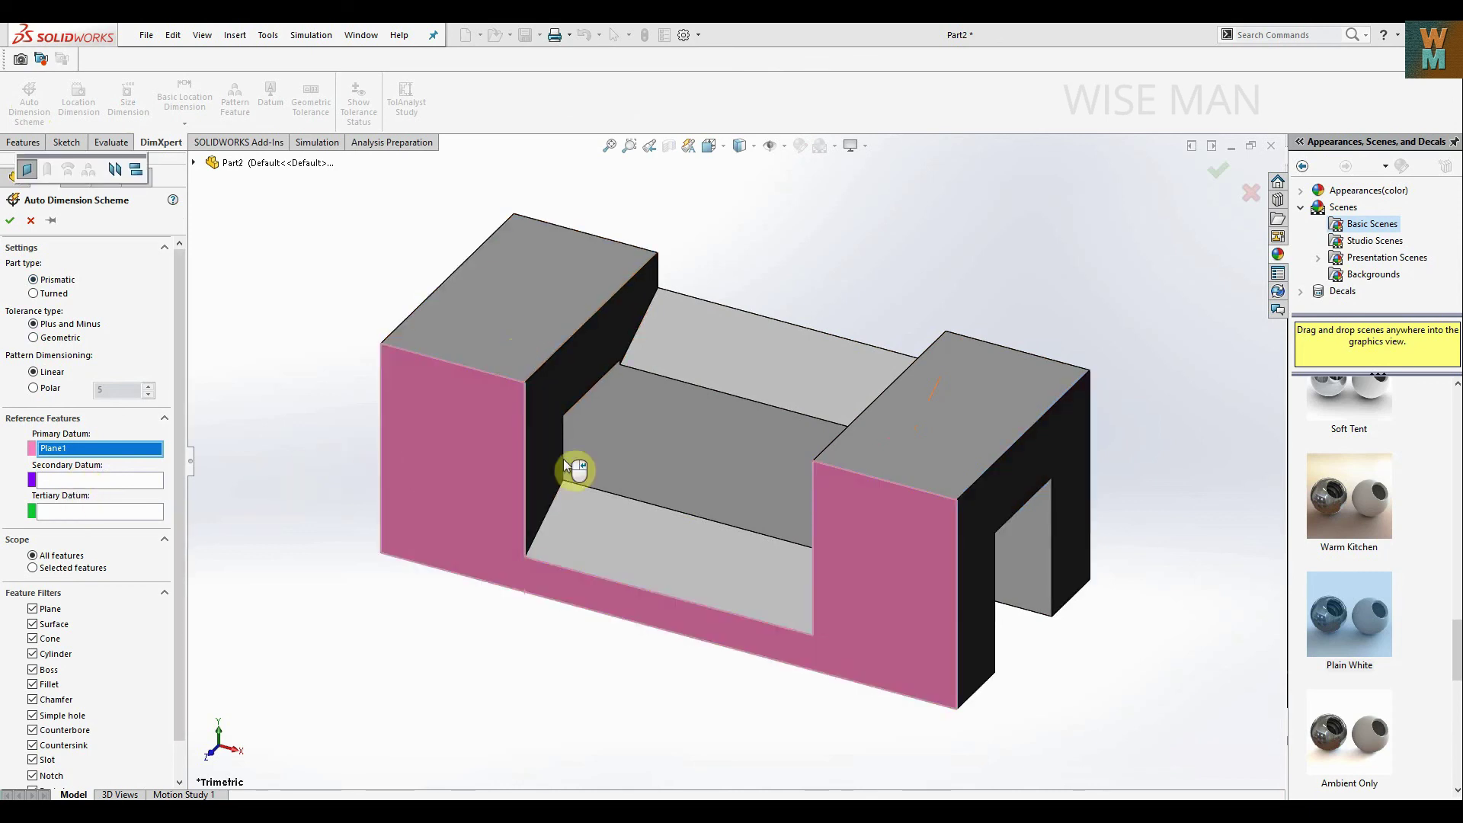
# Assign the slotted end face as secondary datum and the top of the opposite end block as tertiary datum, and generate the dimension scheme.
pyautogui.click(130, 482)
pyautogui.click(985, 502)
pyautogui.click(98, 511)
pyautogui.click(495, 308)
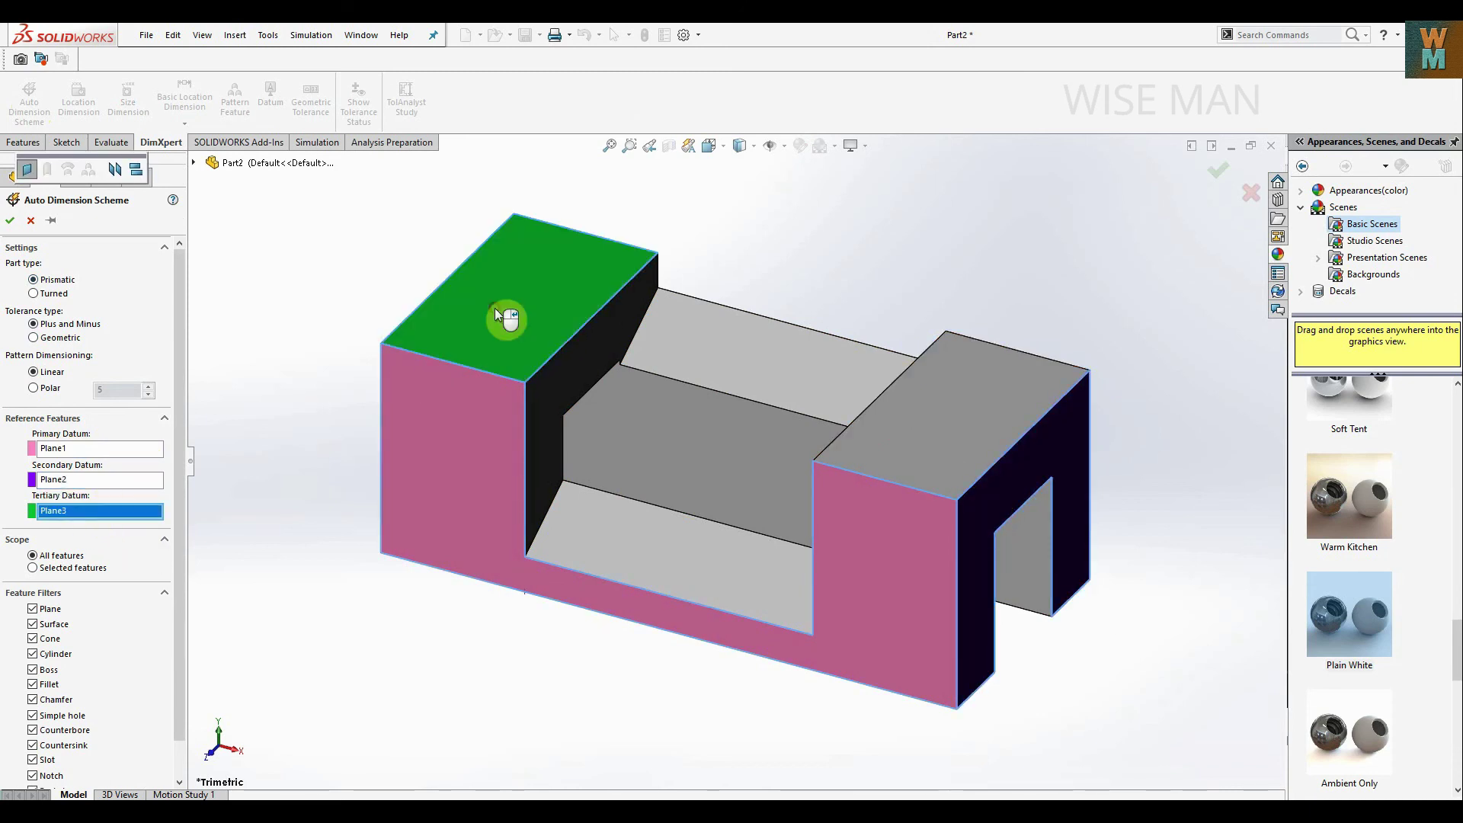
pyautogui.click(11, 221)
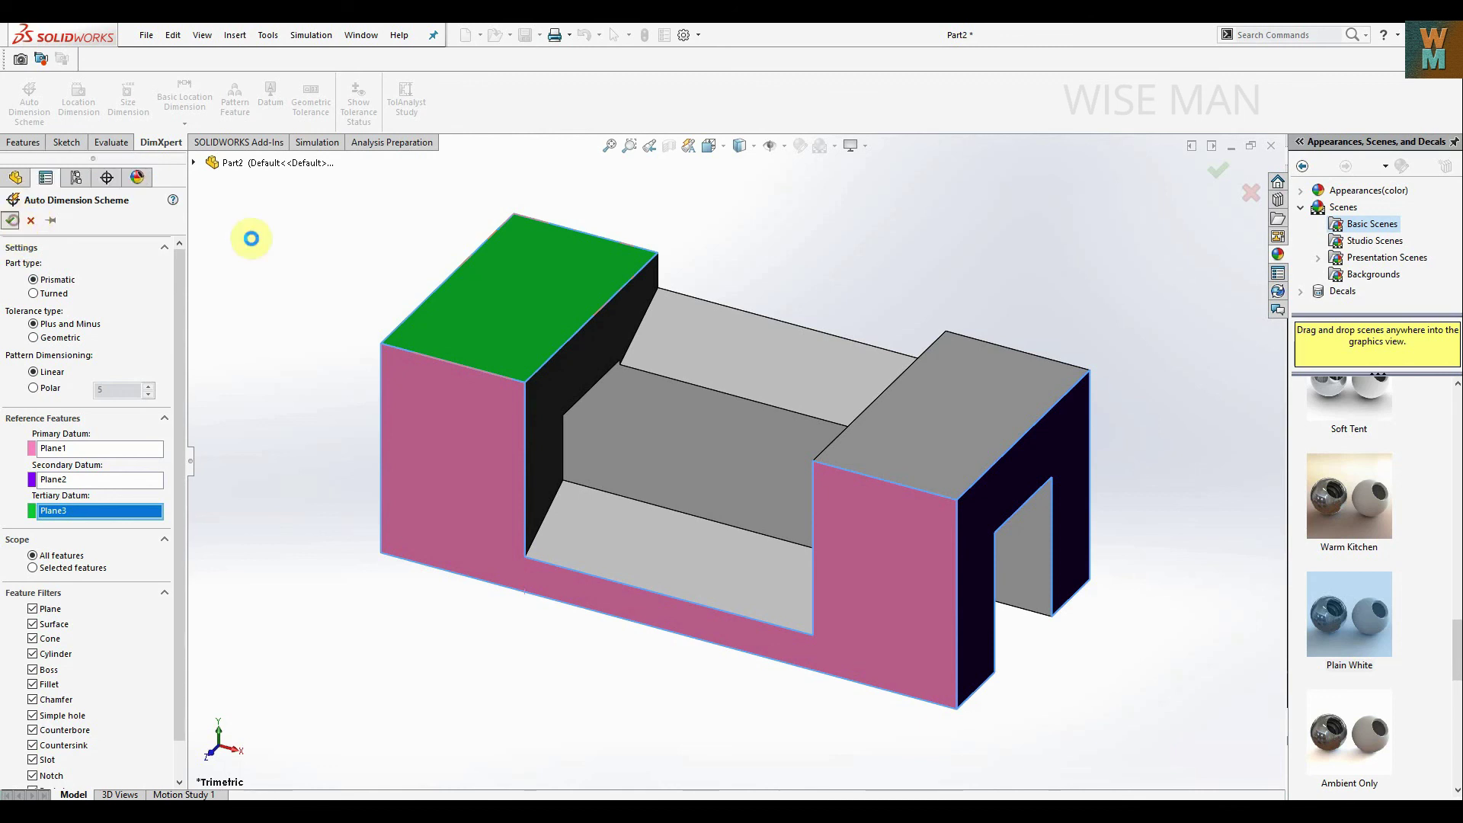
pyautogui.moveTo(1028, 505); pyautogui.dragTo(1067, 486, button='middle')
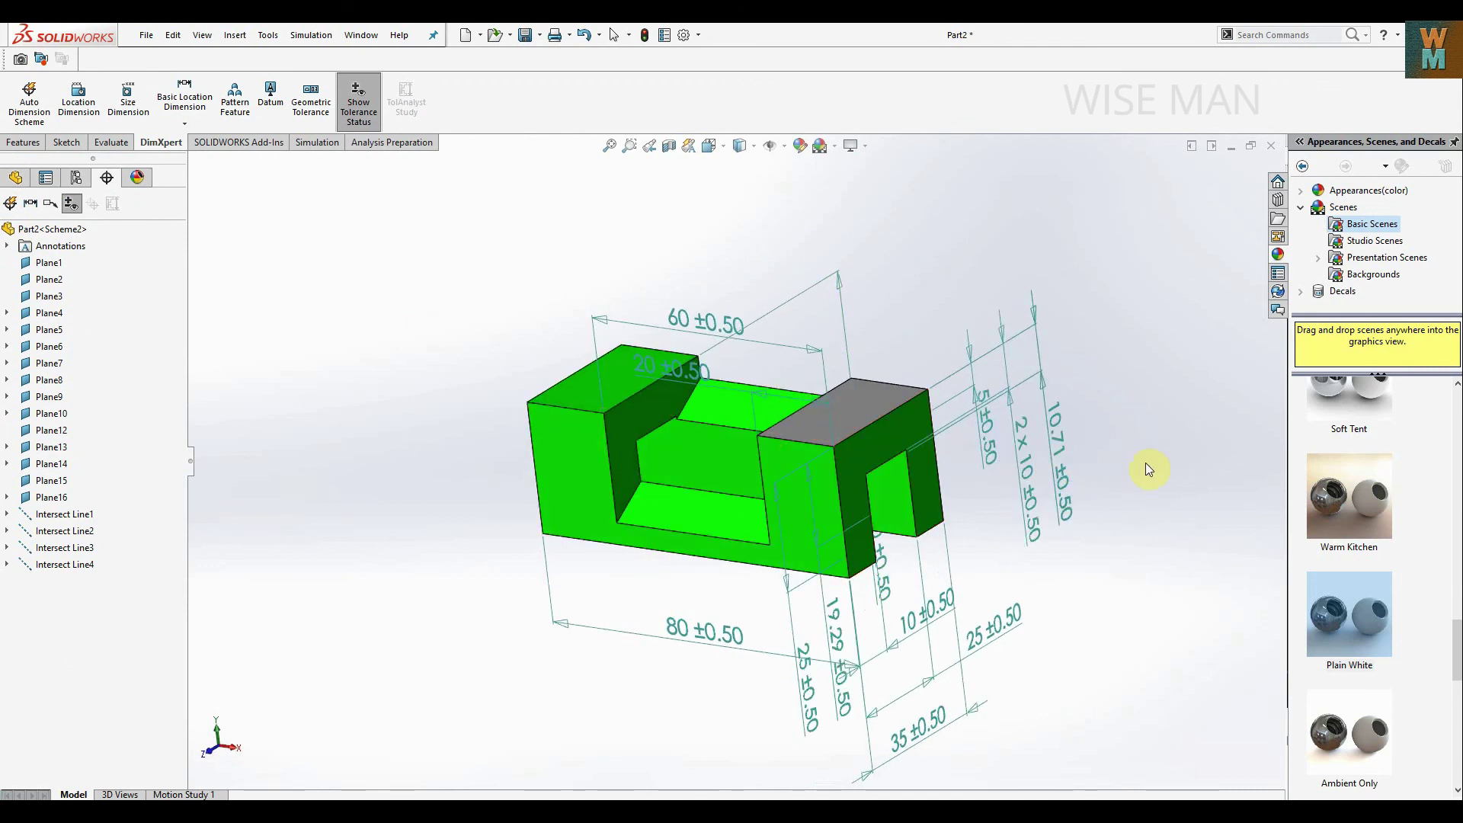
pyautogui.moveTo(1158, 528); pyautogui.dragTo(1108, 582, button='middle')
pyautogui.moveTo(1110, 424); pyautogui.dragTo(1122, 399, button='right')
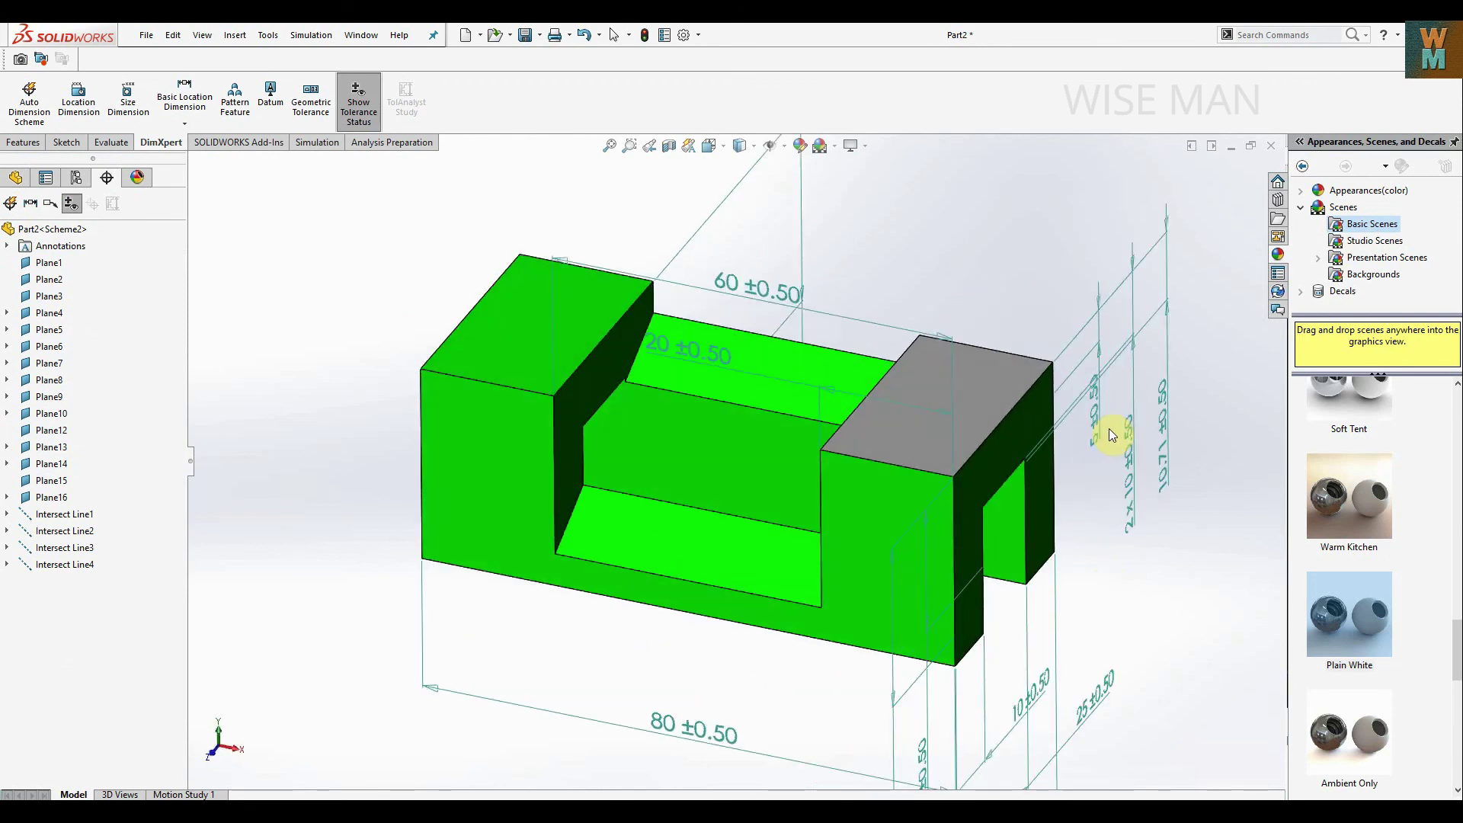